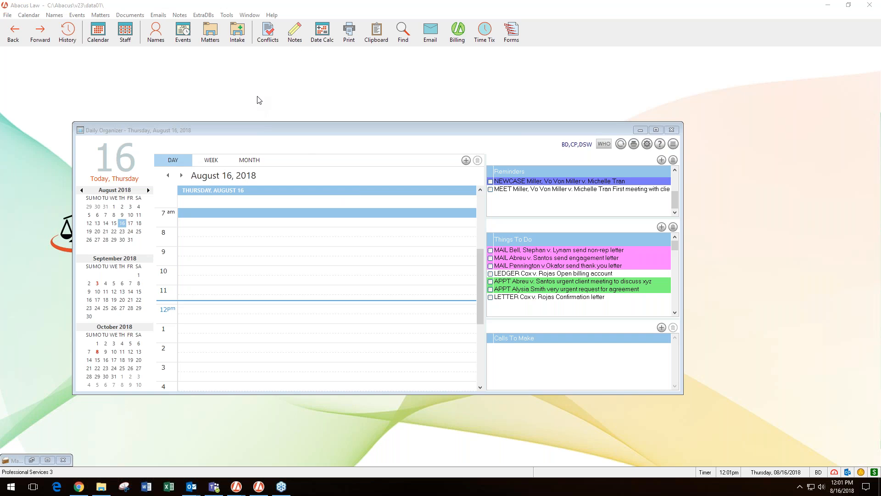
Look through the available intake forms and their practice-area groups, such as civil, family, immigration and new case.
left_click(237, 35)
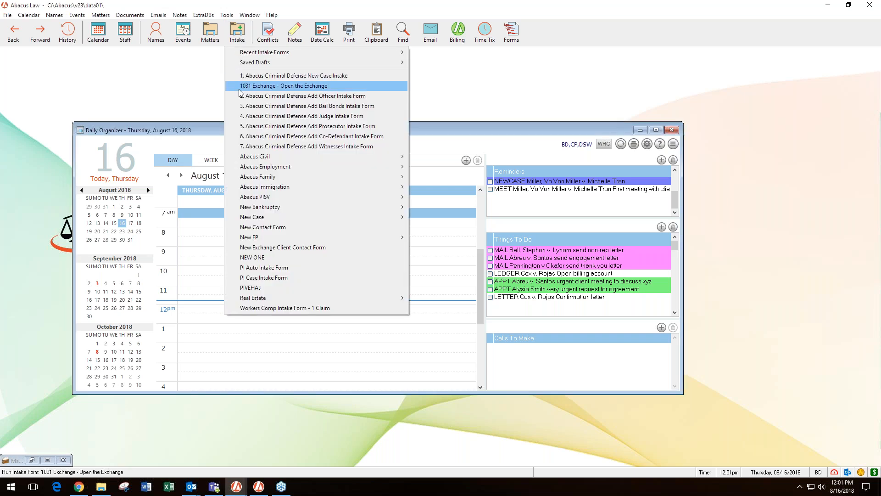
mouse_move(238, 161)
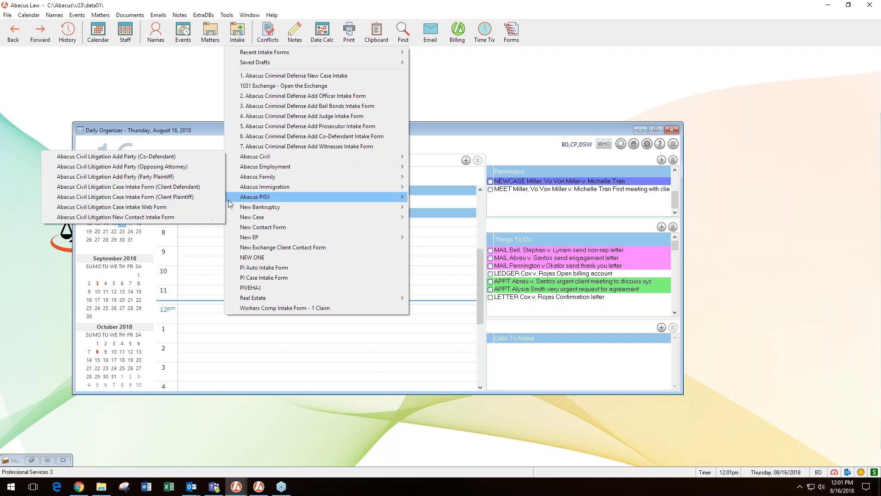
mouse_move(257, 177)
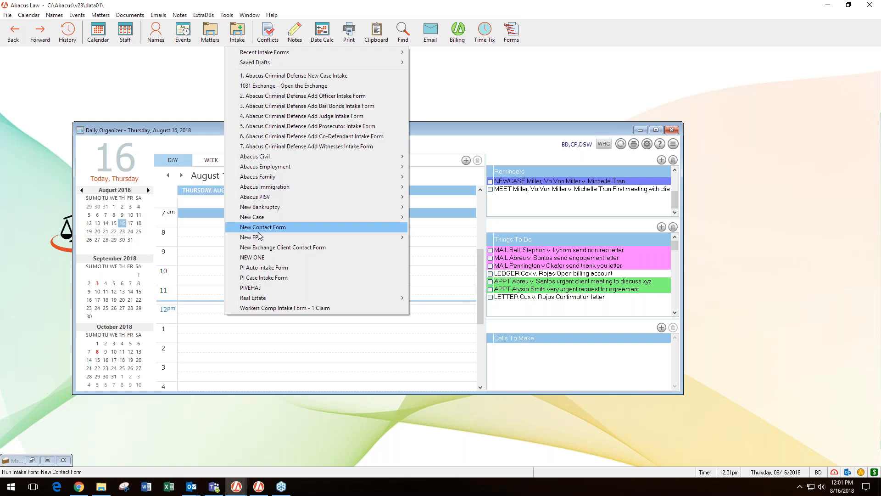
mouse_move(256, 222)
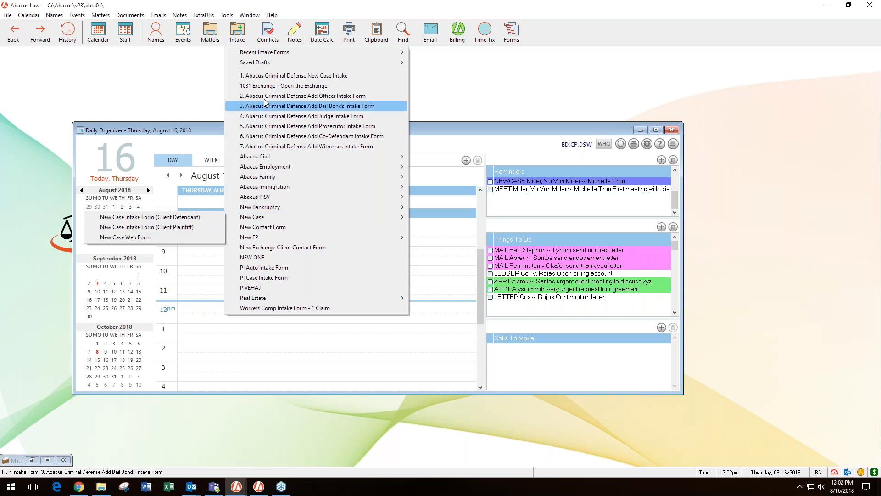
mouse_move(261, 179)
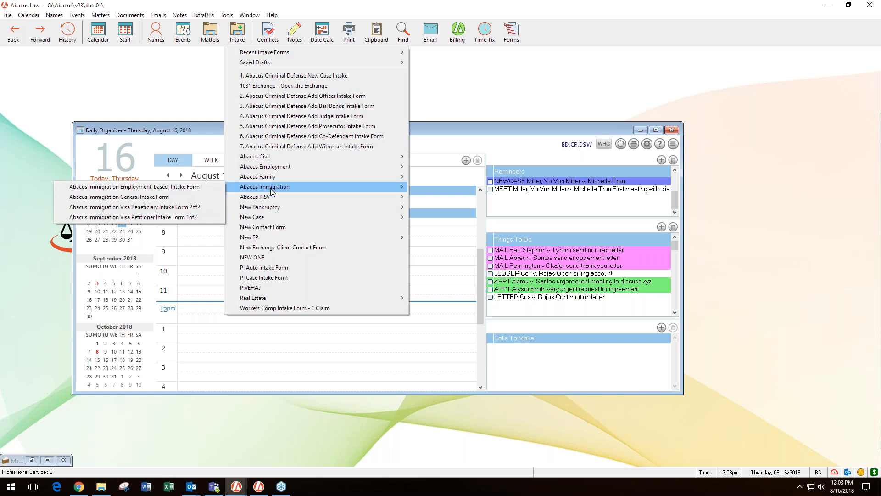
left_click(169, 91)
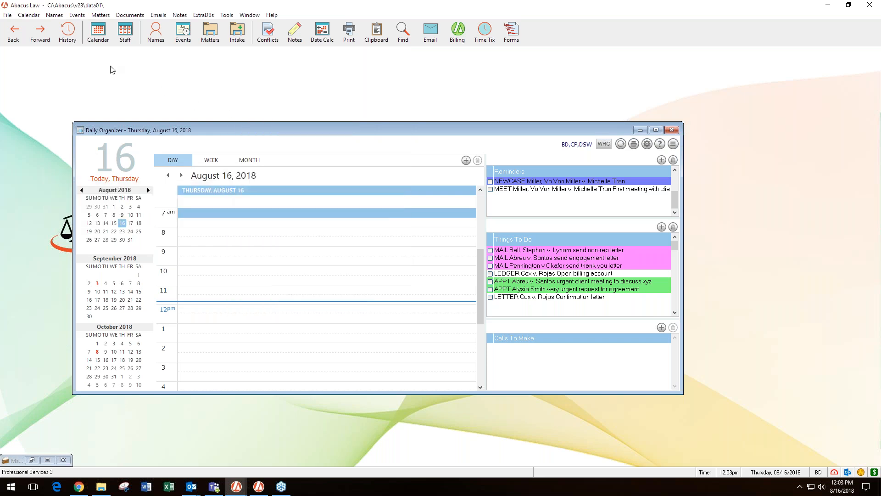
Run the Abacus Family Law Divorce Case Intake Form from the Intake Form Manager and move its window aside.
left_click(7, 15)
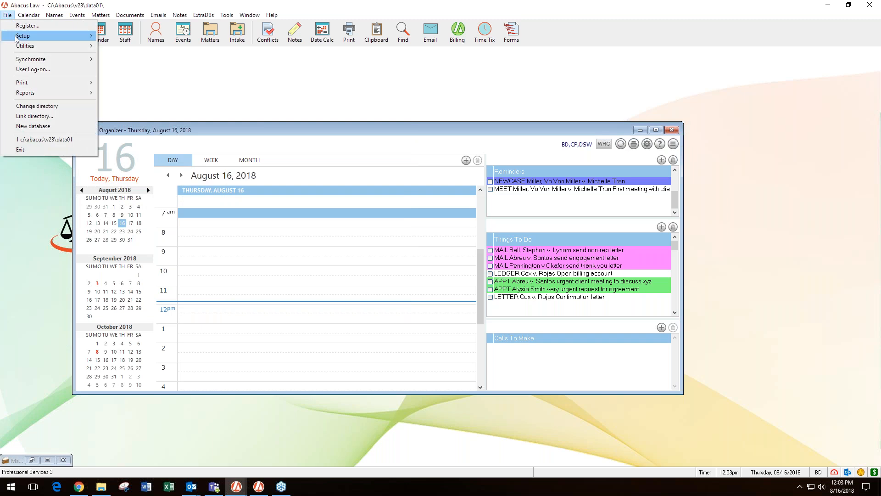
mouse_move(16, 38)
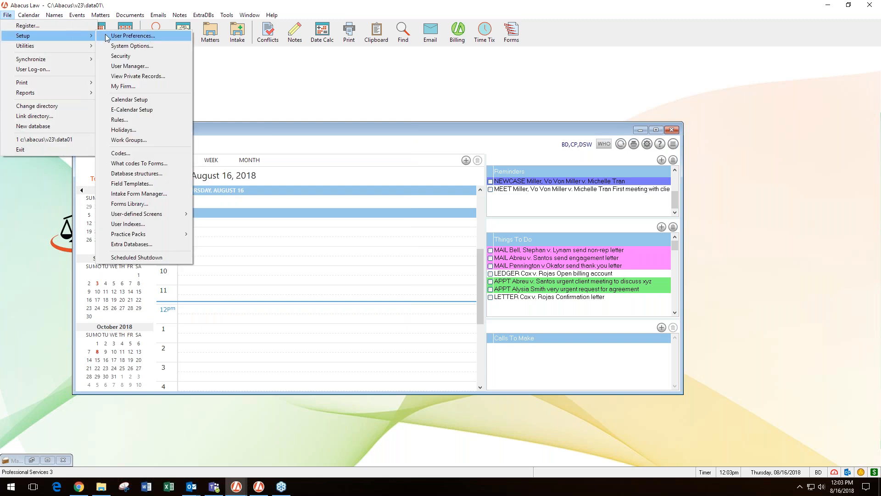
left_click(145, 194)
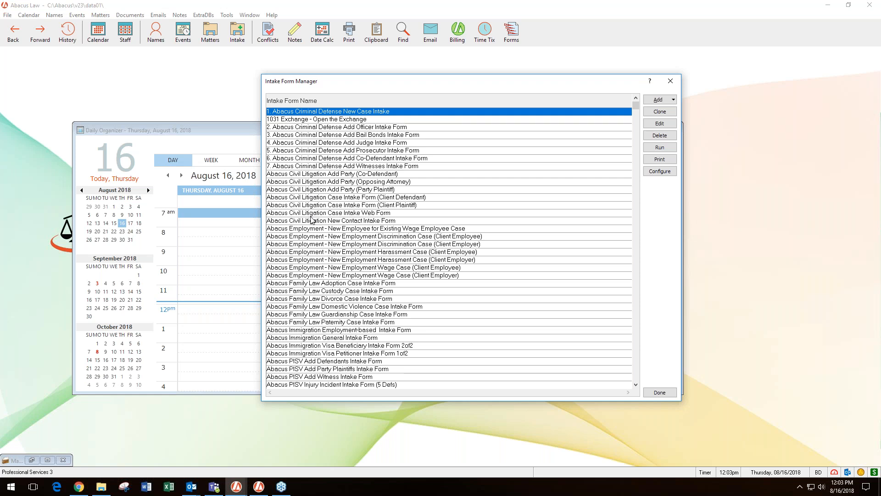
left_click(306, 284)
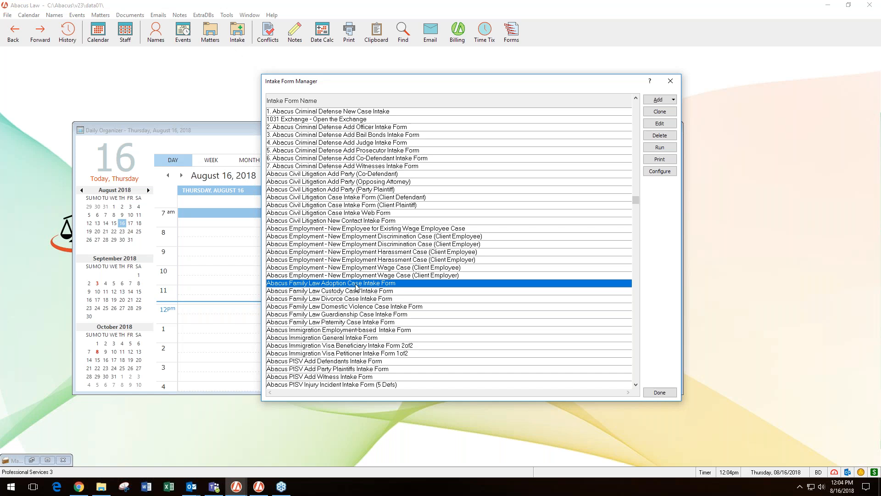
double_click(338, 299)
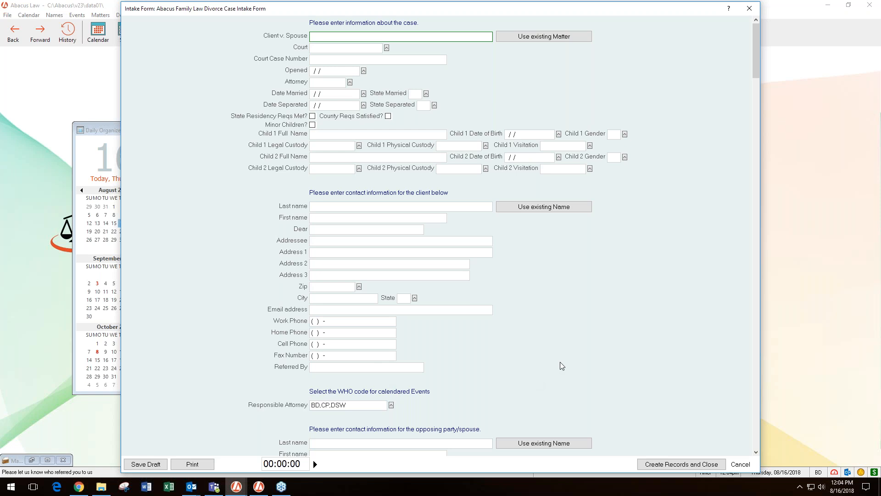
left_click_drag(228, 16, 129, 15)
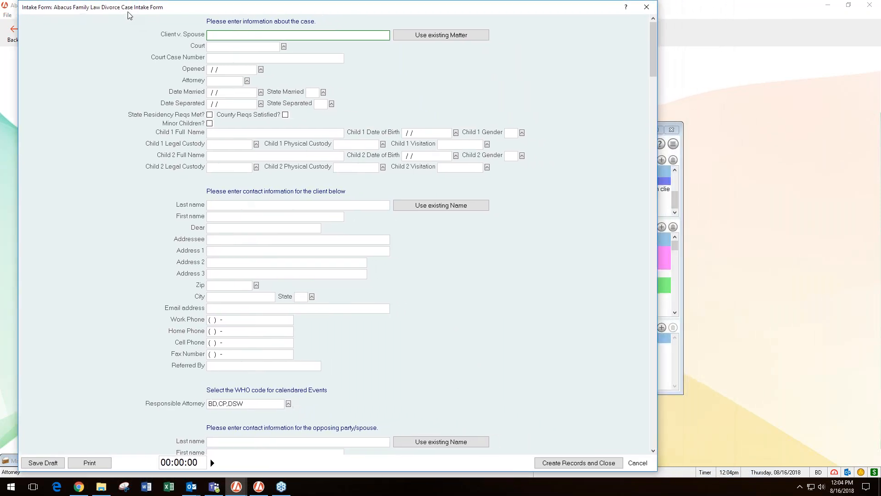
Reopen the Intake Form Manager and place it in front, beside the fields of the open divorce intake form.
left_click(8, 14)
mouse_move(11, 38)
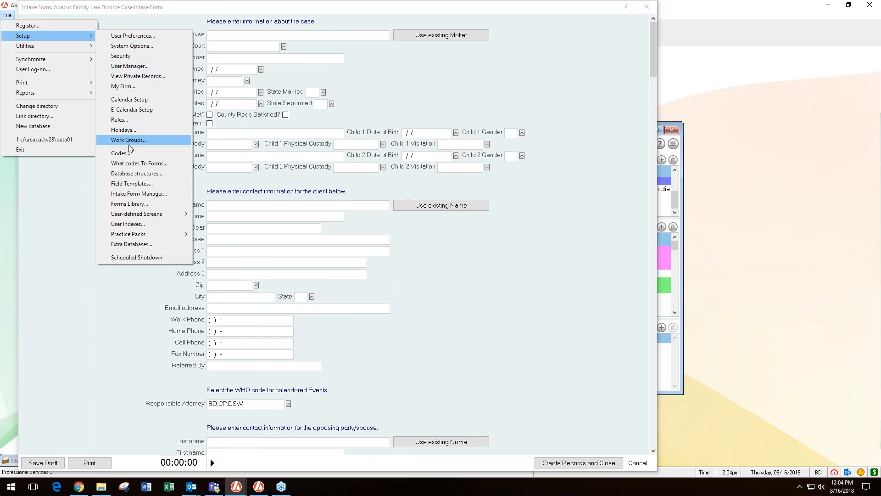
left_click(129, 195)
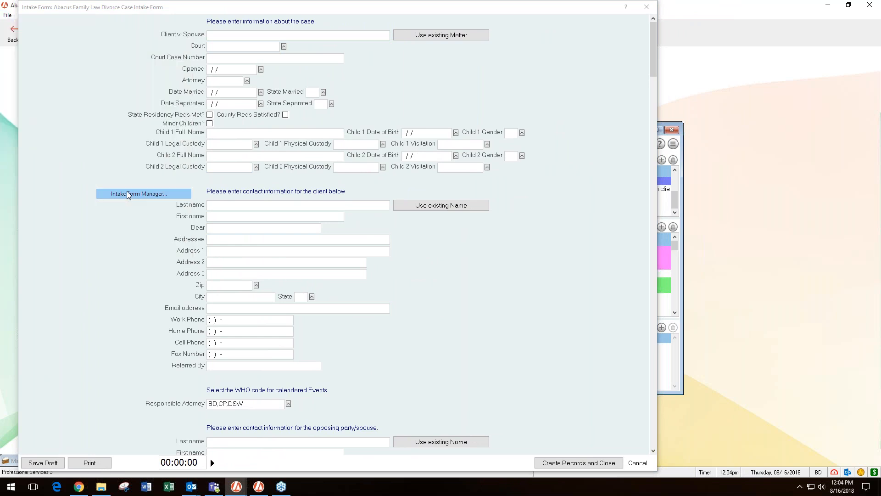
left_click_drag(388, 90, 538, 116)
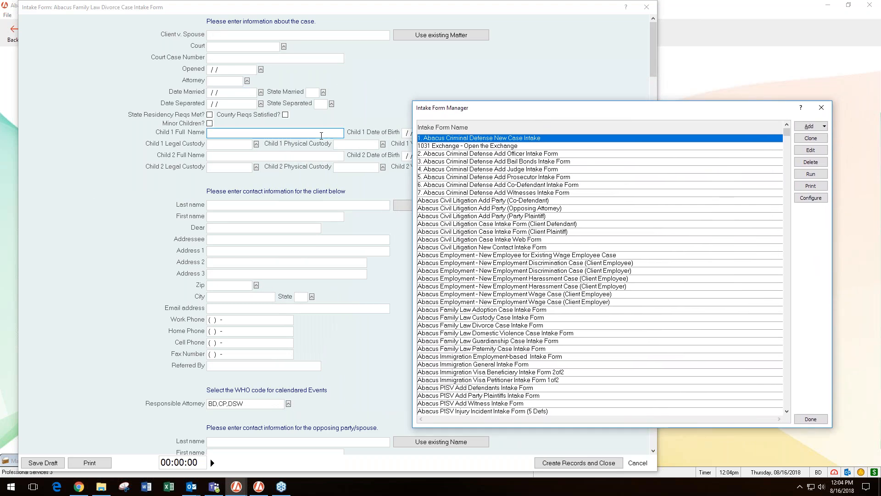
left_click(242, 166)
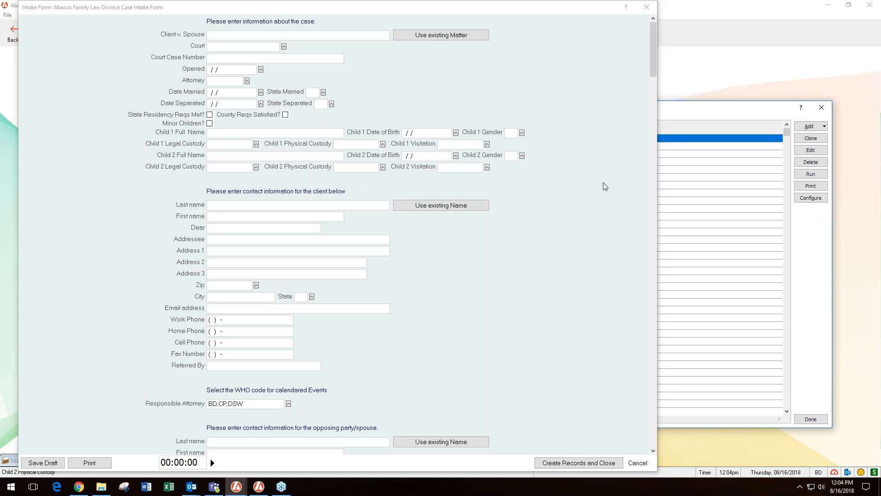
left_click(6, 15)
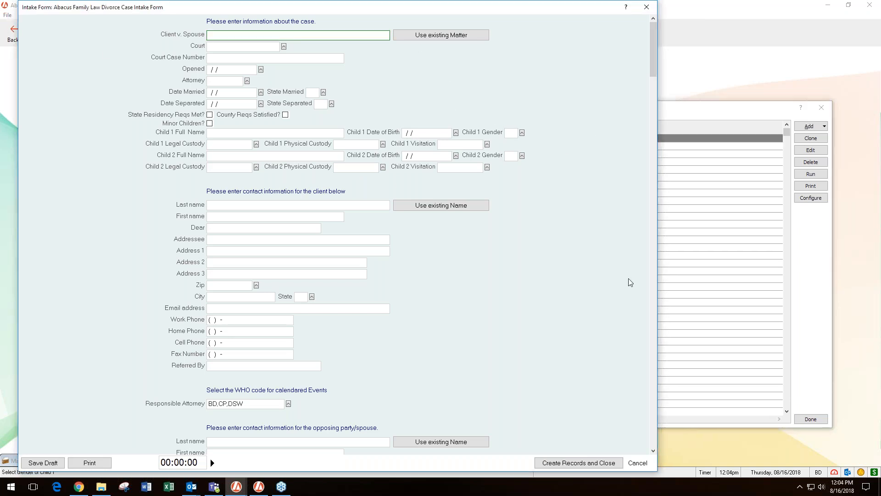
left_click(705, 106)
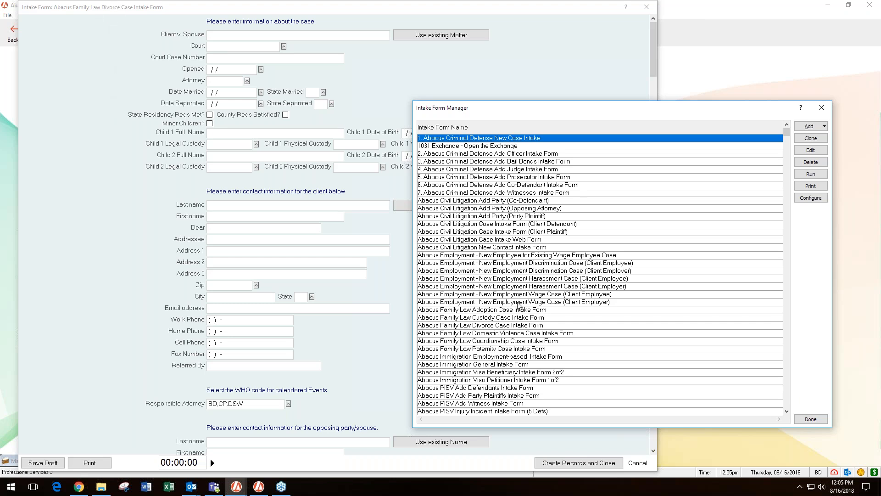
Open the Abacus Family Law Divorce Case Intake Form for editing and move the form designer clear of the running form.
left_click(501, 326)
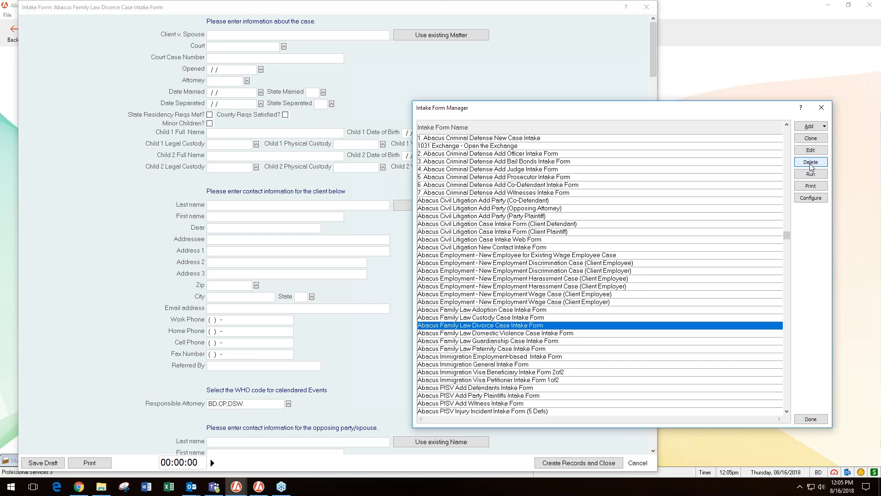
left_click(811, 150)
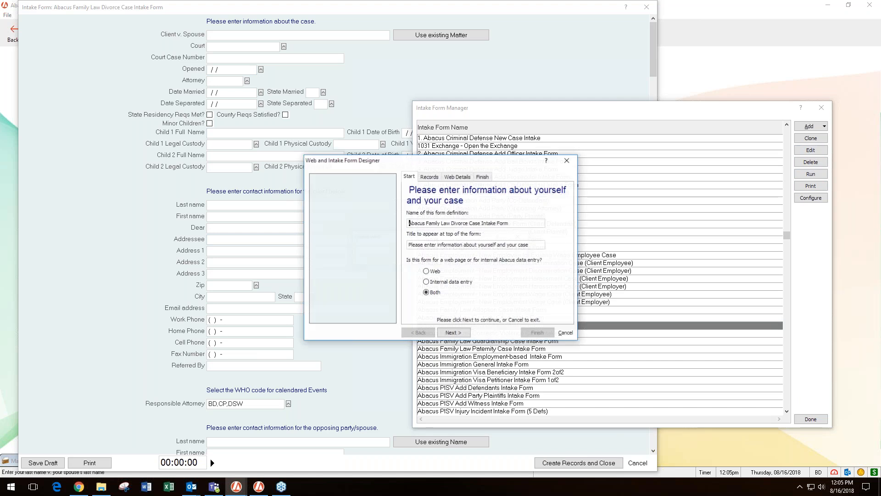
left_click_drag(475, 162, 600, 112)
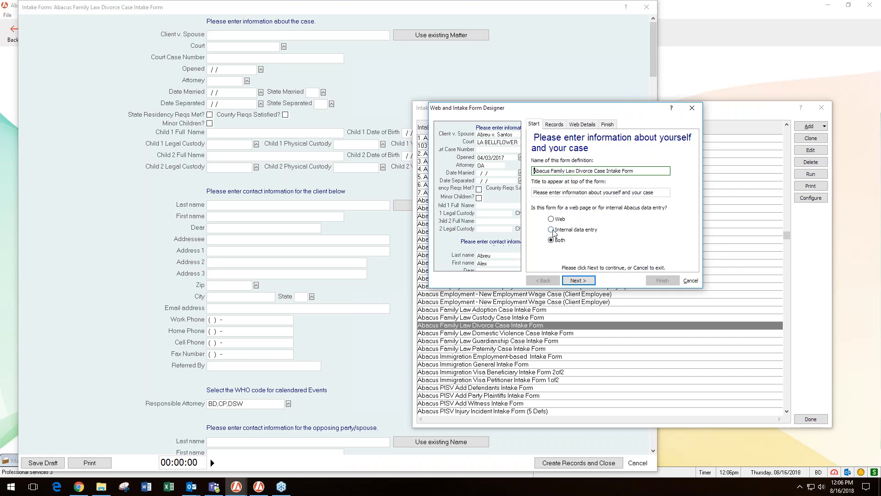
Open the properties of the form's Matters record and examine its included fields down to Child 1 Full Name.
left_click(559, 127)
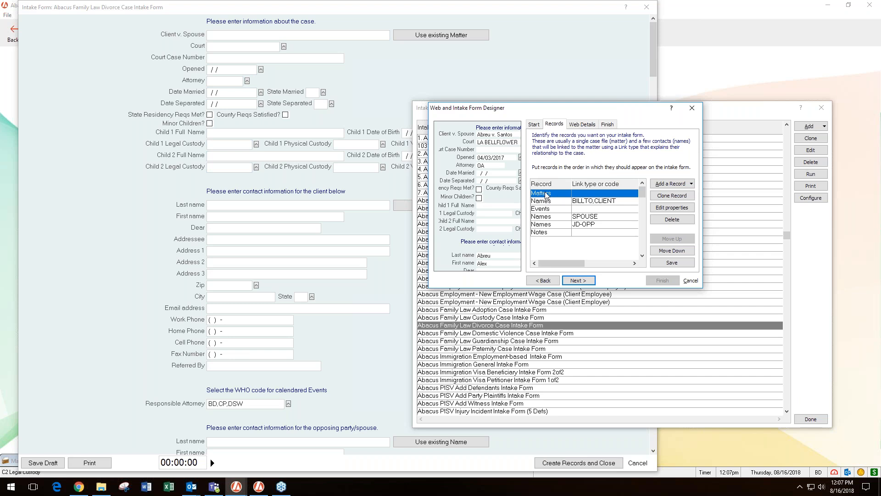
left_click(672, 208)
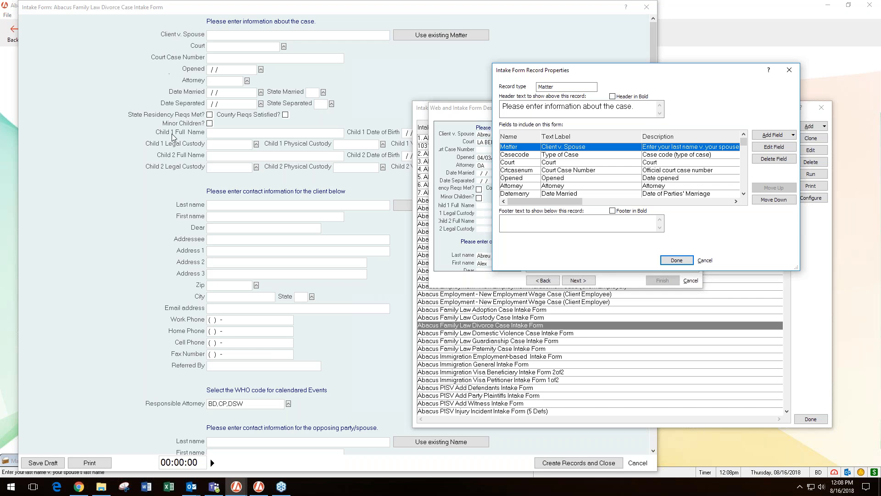
left_click(744, 194)
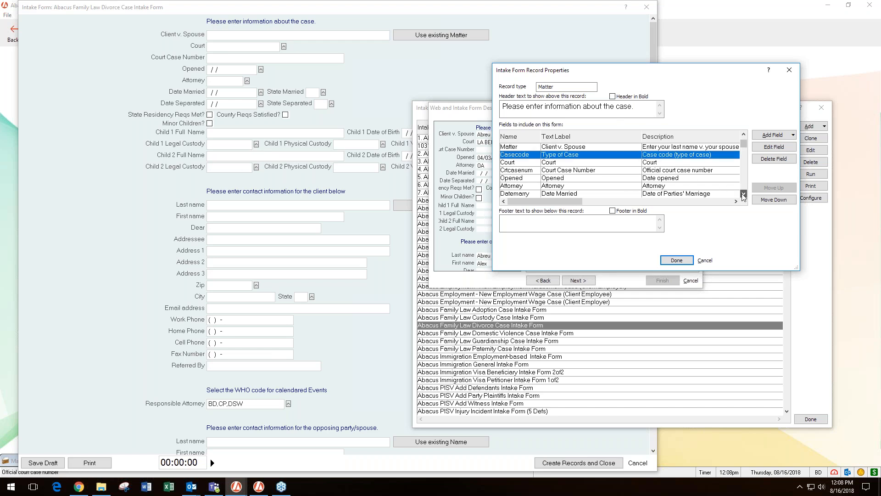
left_click(744, 194)
left_click(744, 194)
left_click(743, 194)
left_click(743, 195)
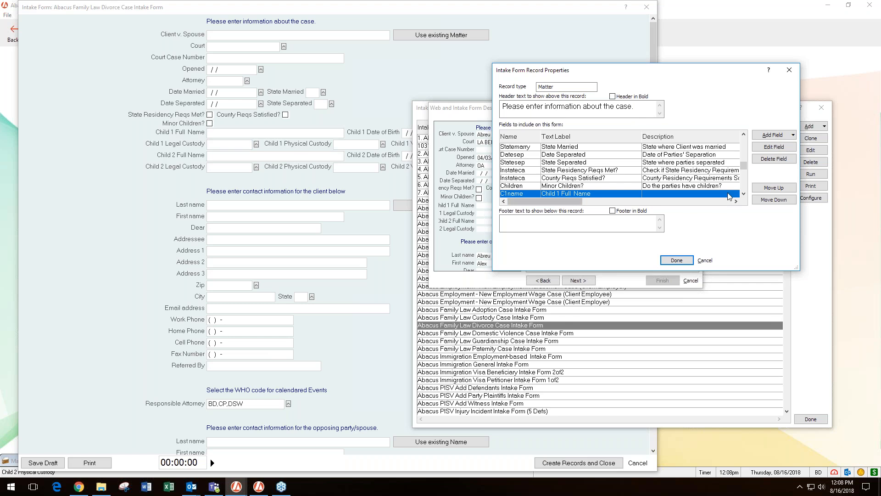
left_click(643, 185)
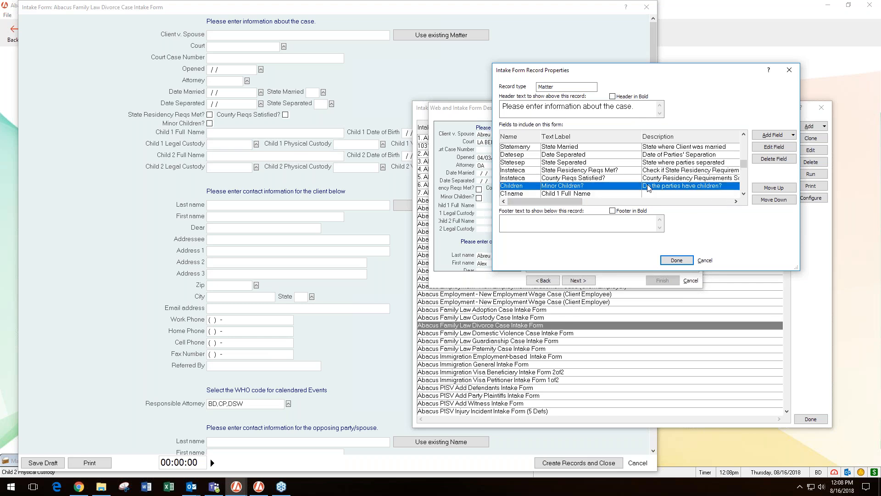
left_click(736, 201)
left_click_drag(618, 201, 541, 200)
Compare the Matter field list with the case section of the running form and close the record properties.
left_click(246, 147)
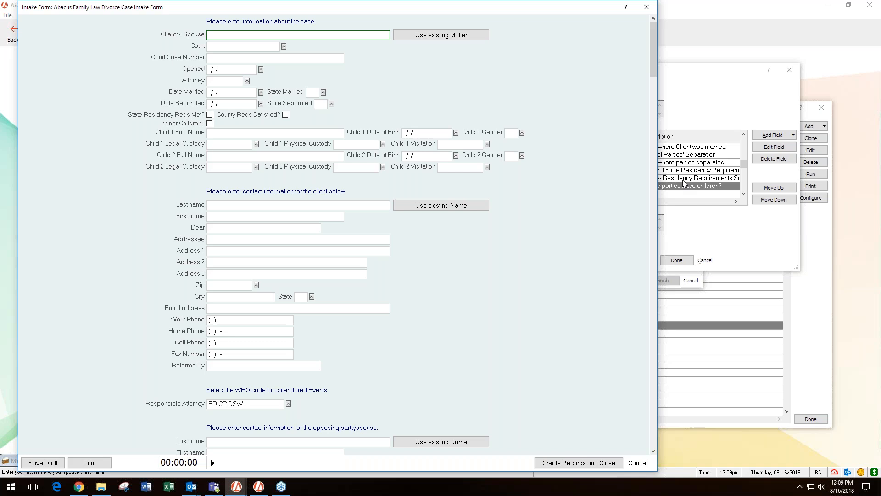
left_click(722, 99)
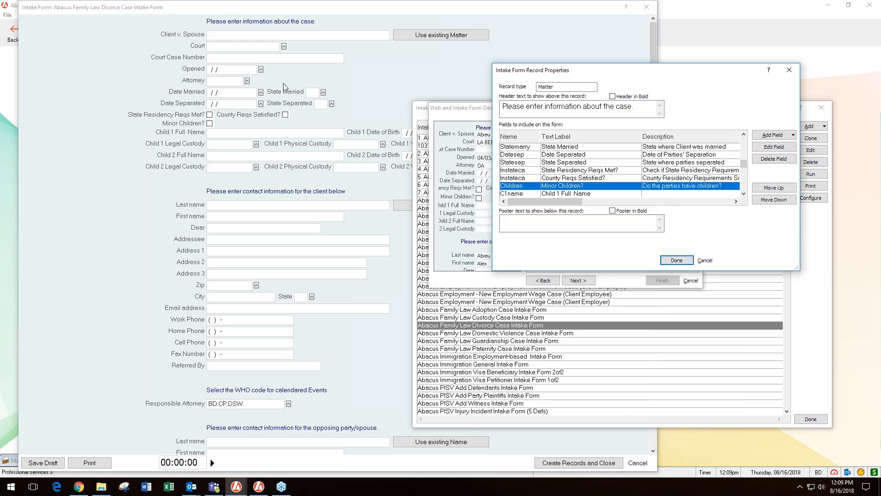
left_click(214, 90)
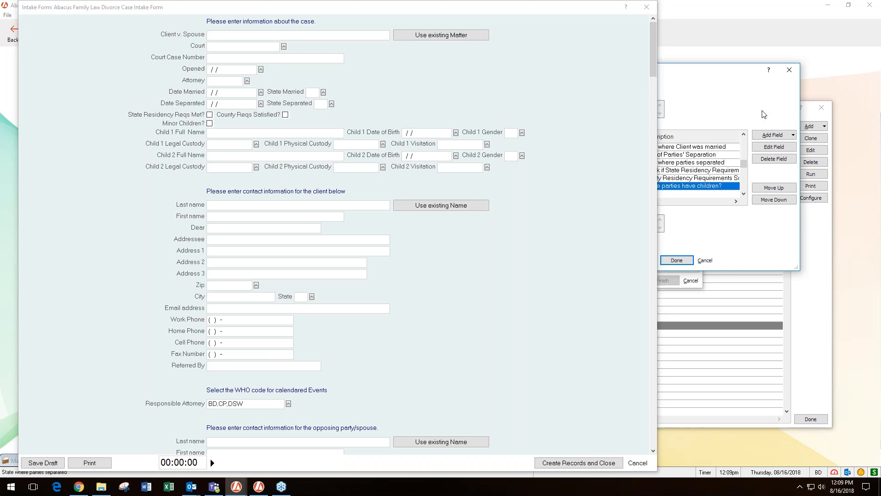
left_click(725, 79)
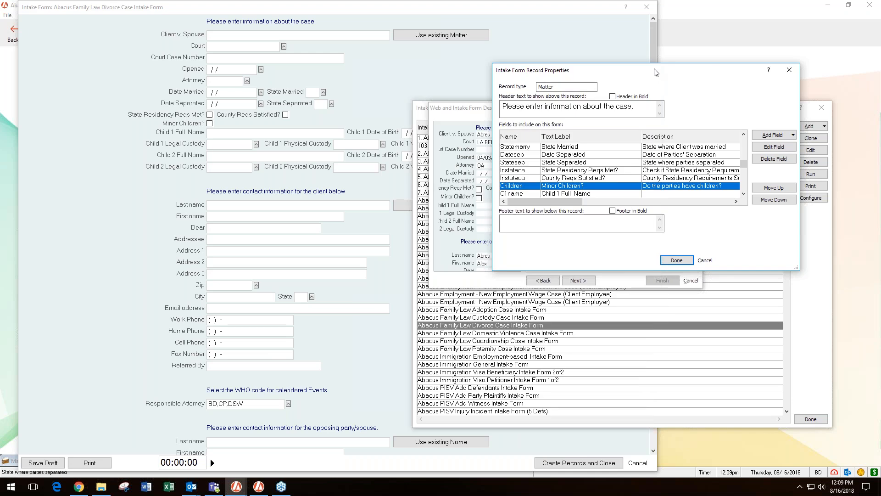
left_click(789, 70)
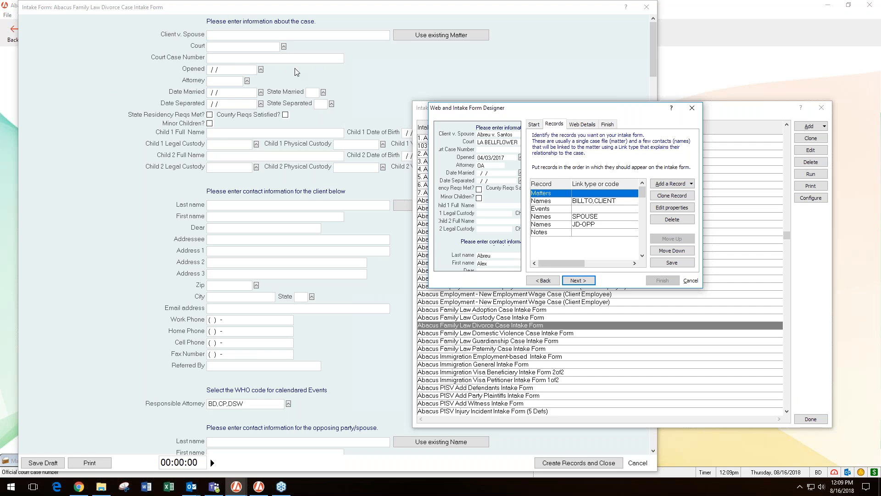
Select the BILLTO,CLIENT Names record, compare it with the form's client contact section, and return to the designer's record list.
left_click(554, 203)
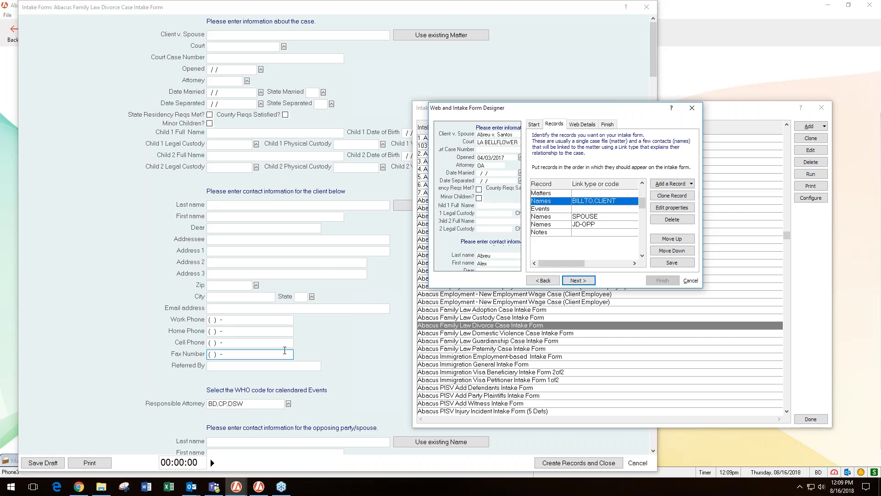
mouse_move(284, 351)
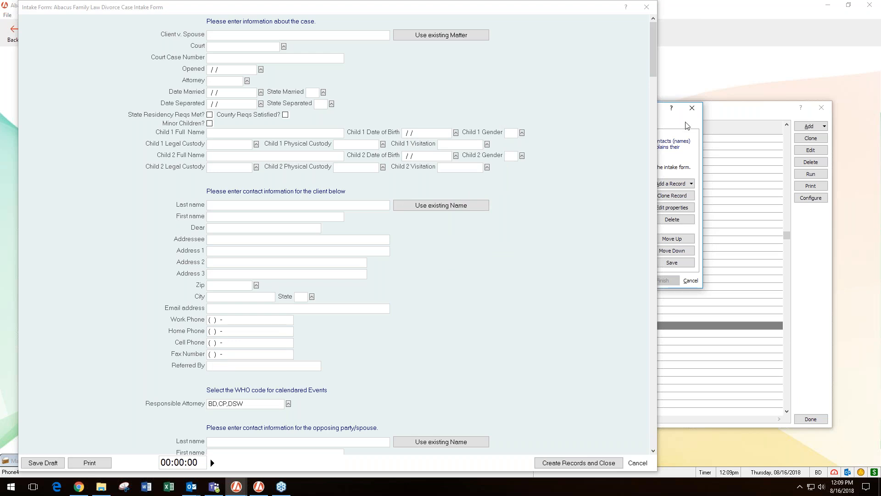
key("Return")
left_click(670, 125)
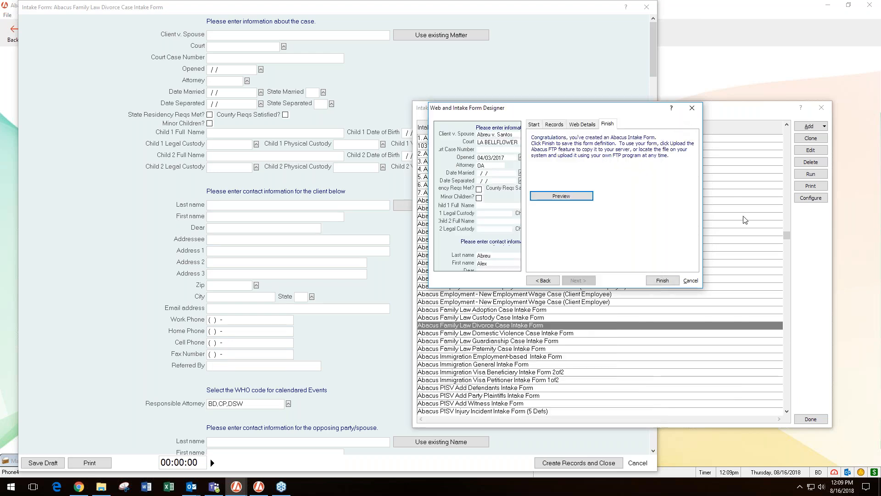
left_click(555, 124)
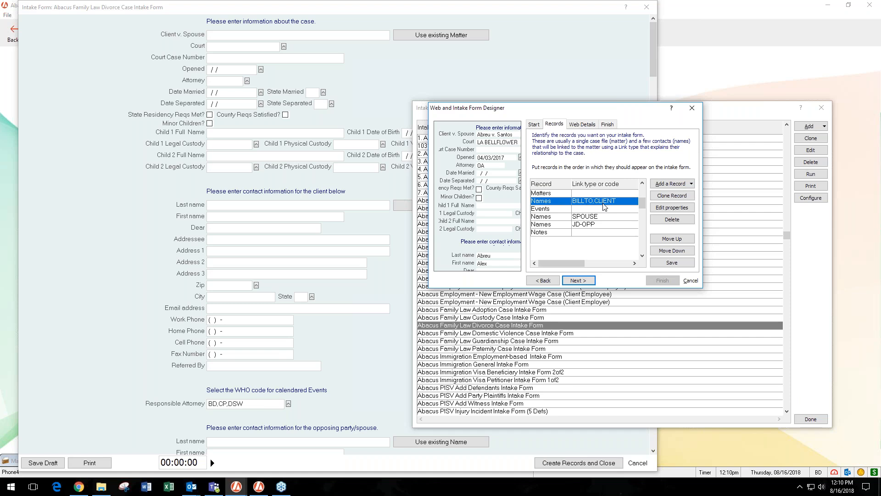
Add the PET (Petitioner) link type to the BILLTO,CLIENT Names record and save the record properties.
left_click(669, 208)
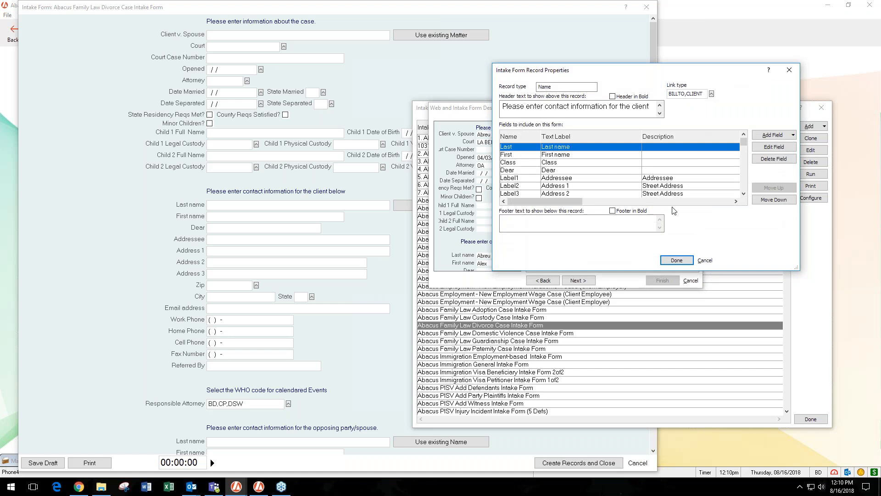
left_click(790, 70)
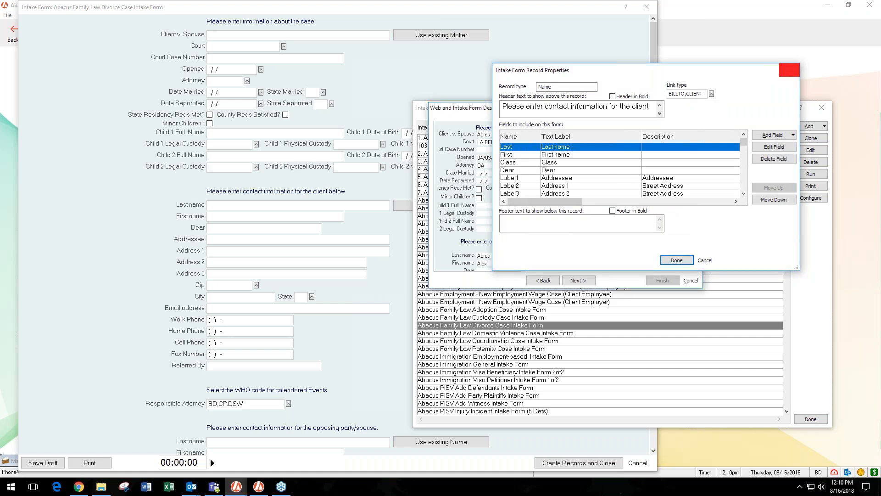
left_click(672, 208)
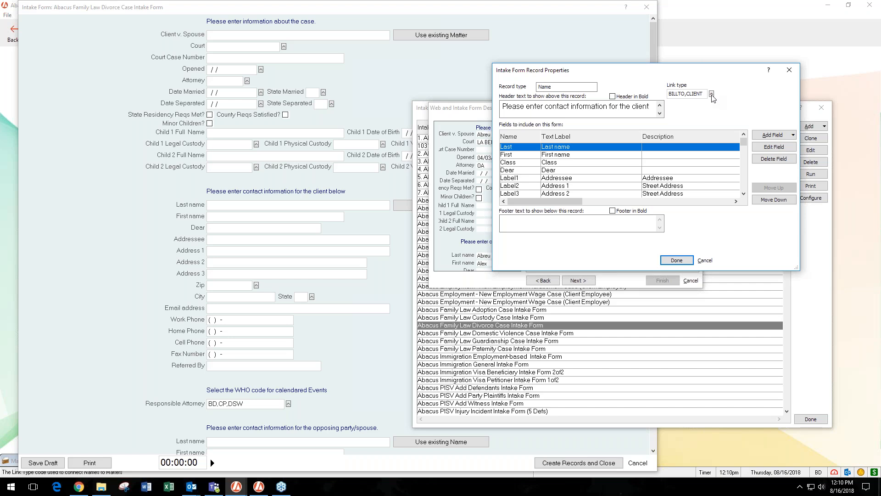
left_click(712, 94)
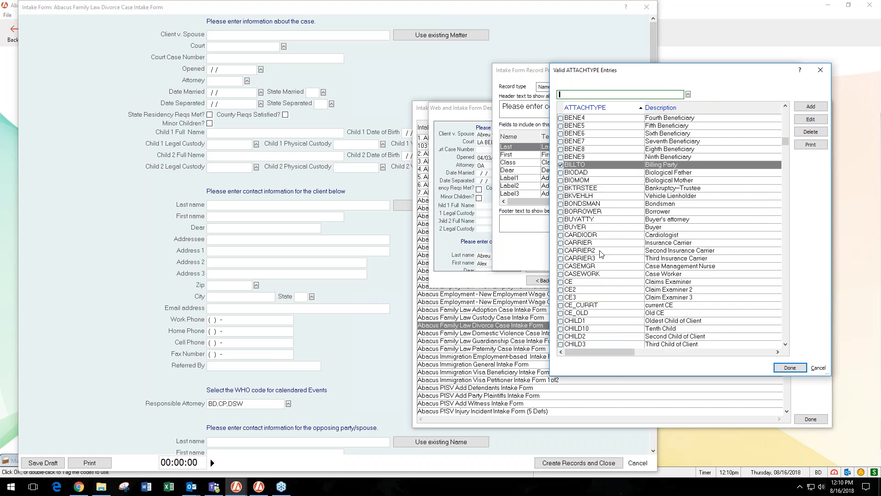
type("pet")
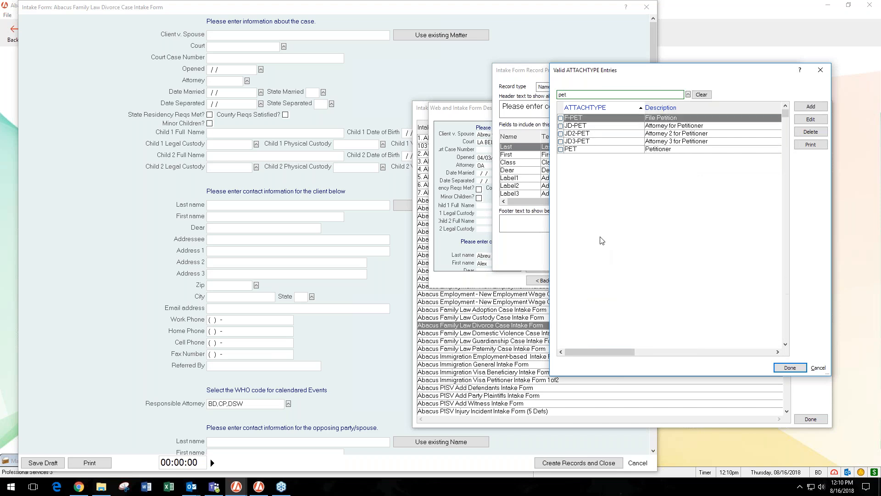
left_click(560, 150)
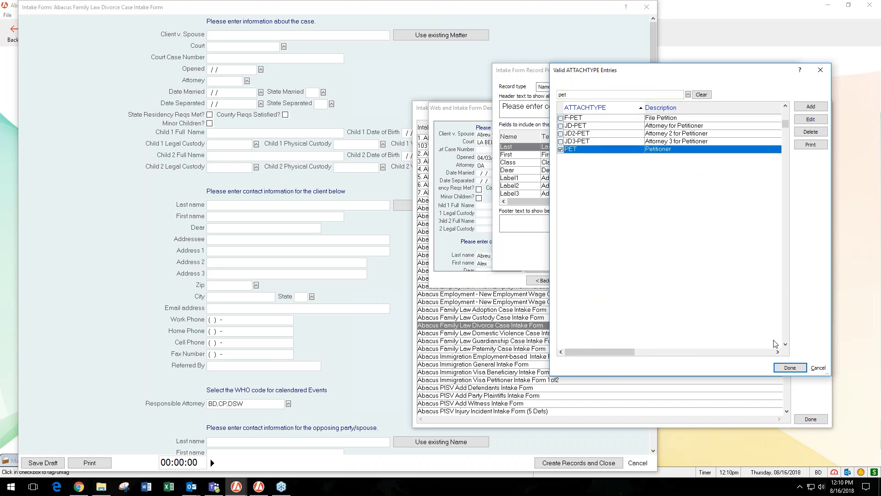
left_click(790, 367)
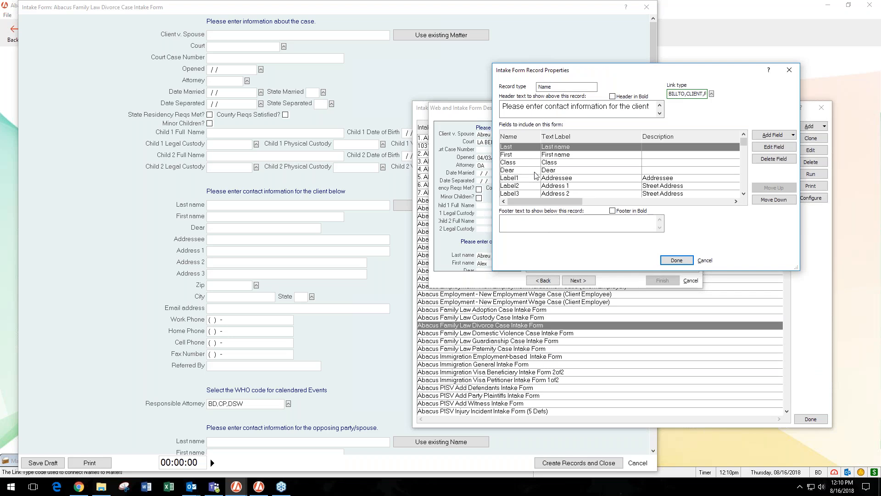
left_click(677, 260)
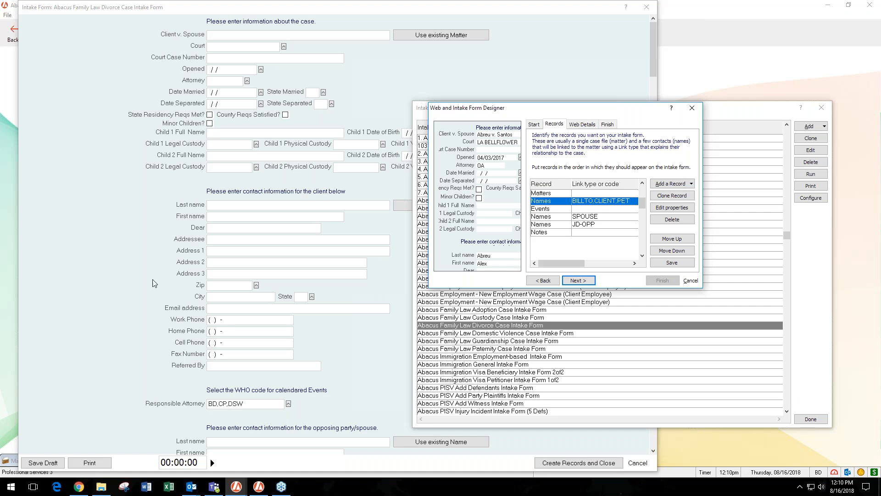
Look over the client contact section of the running form and return to the designer's record list.
left_click(221, 264)
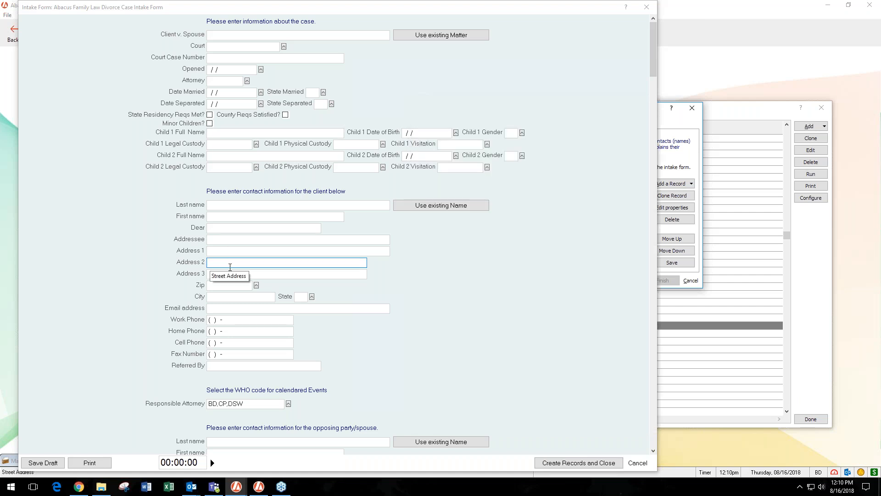
left_click(671, 126)
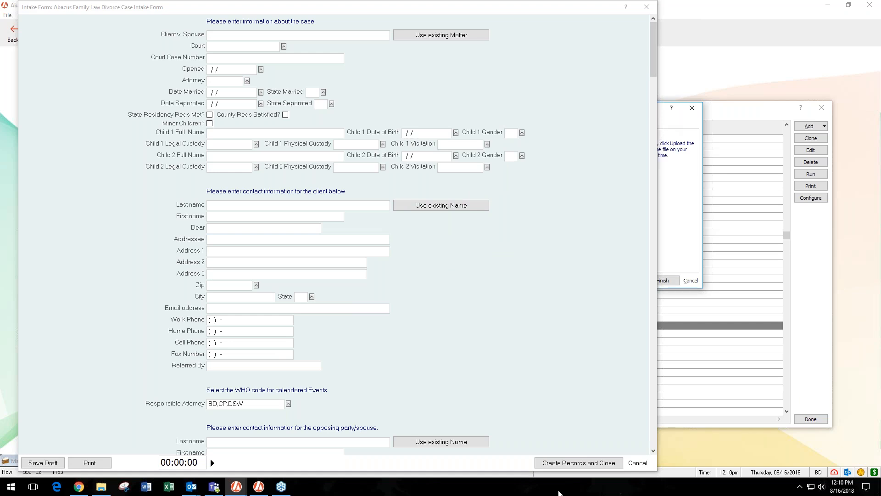
left_click(710, 314)
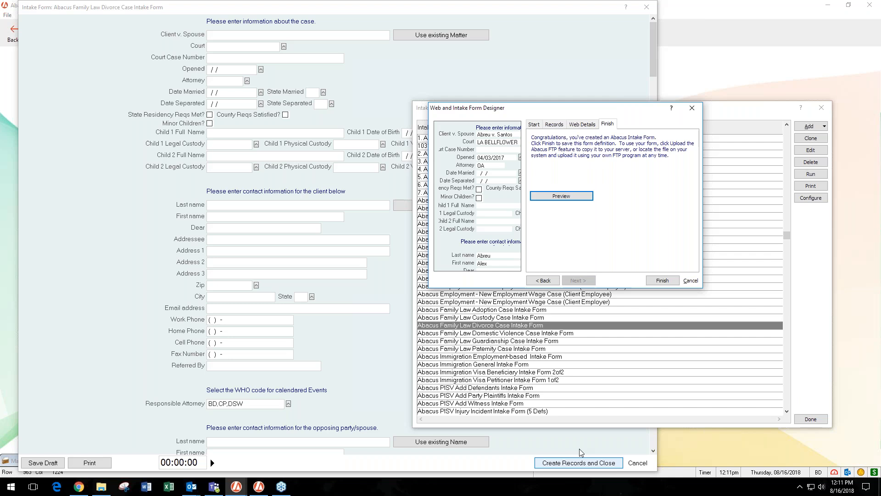
left_click(554, 124)
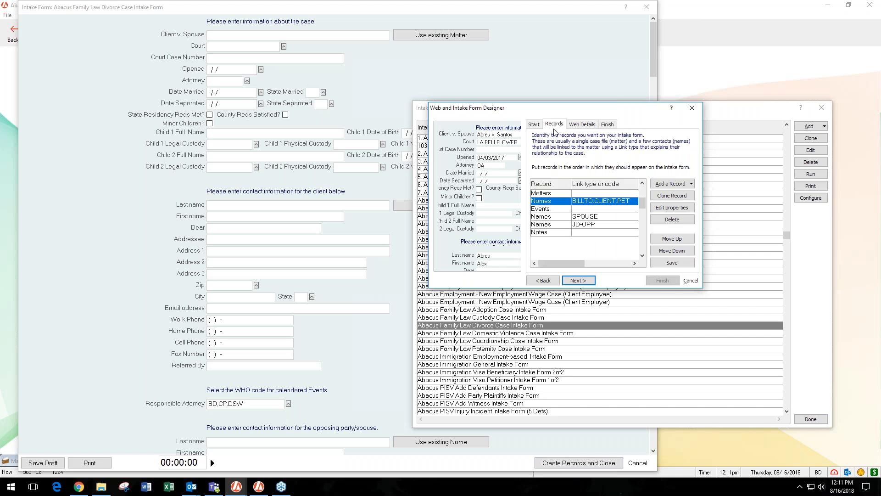
Examine the What field's default value in the Events record and return to the designer's record list.
left_click(548, 210)
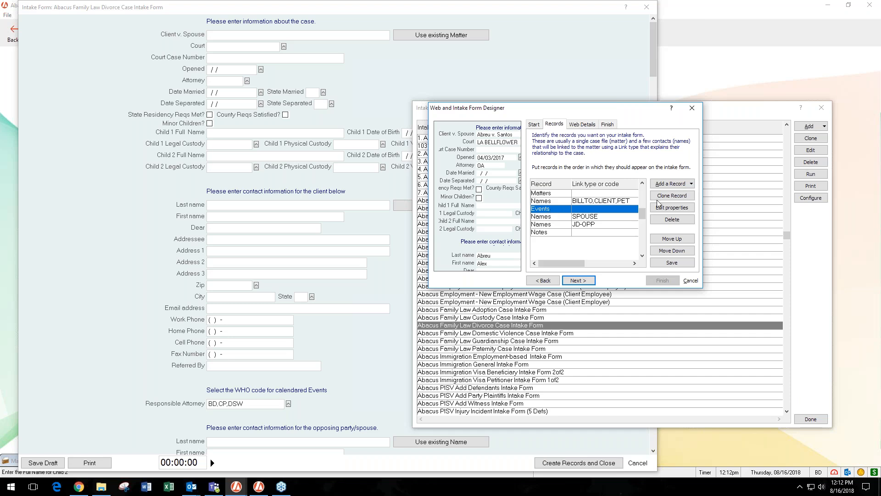
left_click(672, 207)
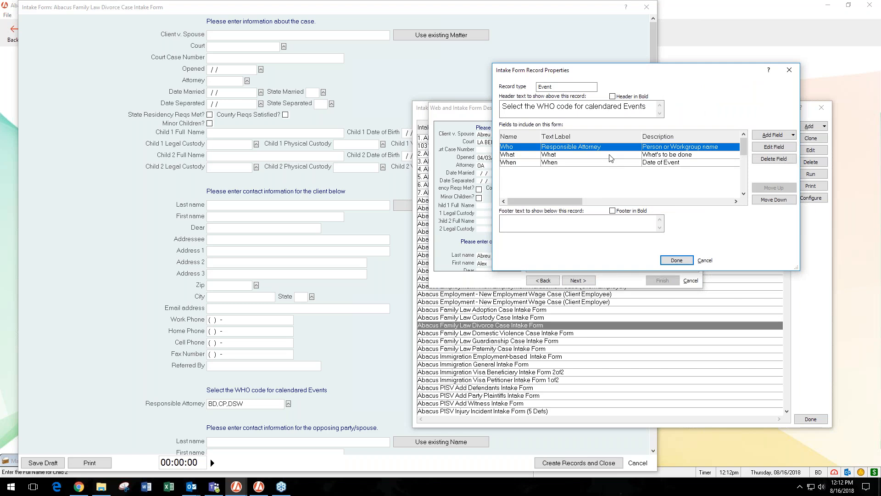
left_click(563, 156)
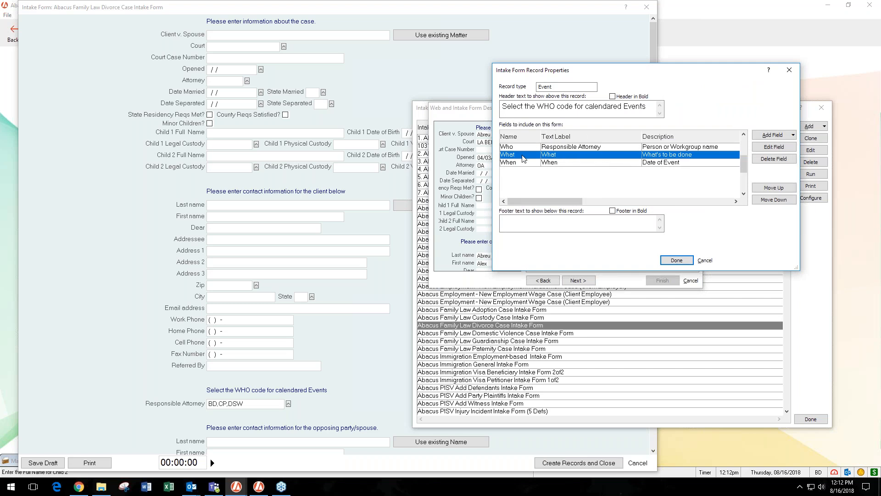
left_click(774, 147)
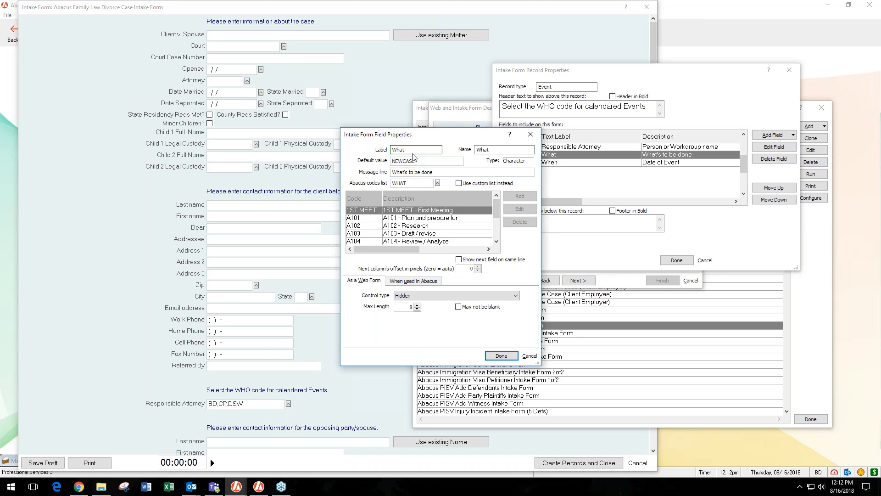
left_click_drag(392, 161, 419, 161)
left_click(422, 162)
left_click_drag(415, 162, 389, 162)
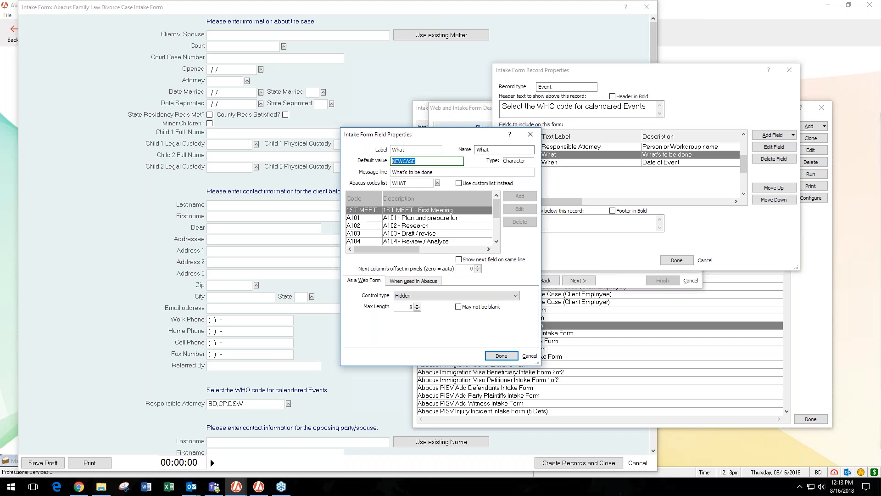
left_click(514, 358)
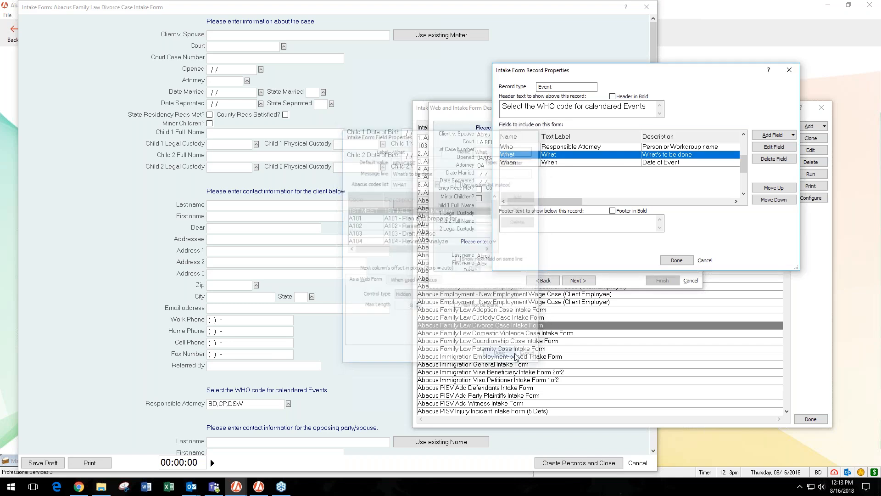
left_click(790, 70)
left_click(661, 187)
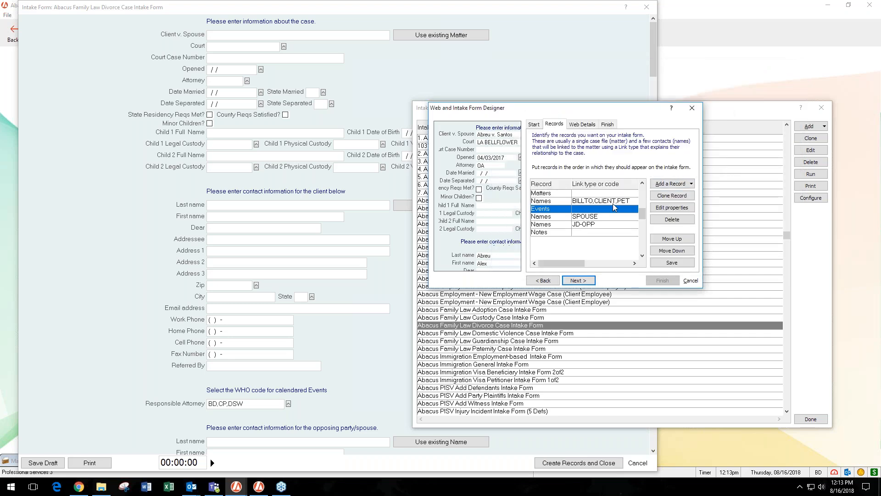
Review the fields included in the Matters record and close its properties.
left_click(570, 193)
left_click(664, 208)
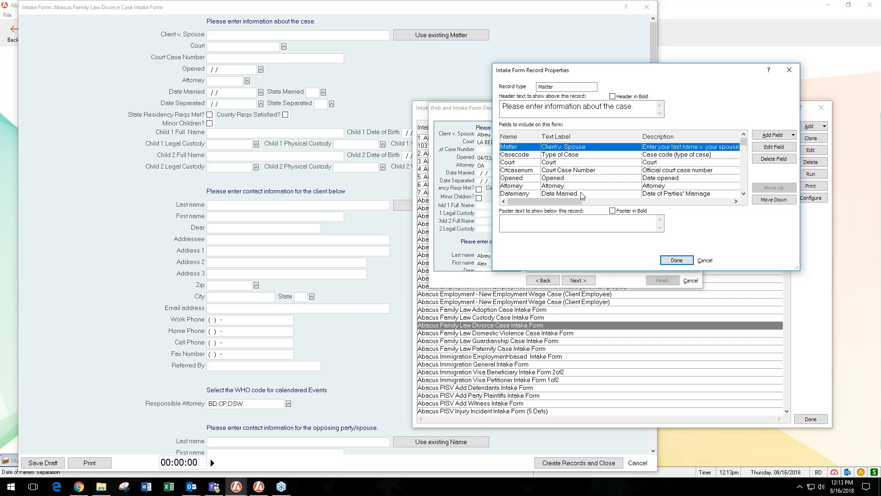
left_click(789, 69)
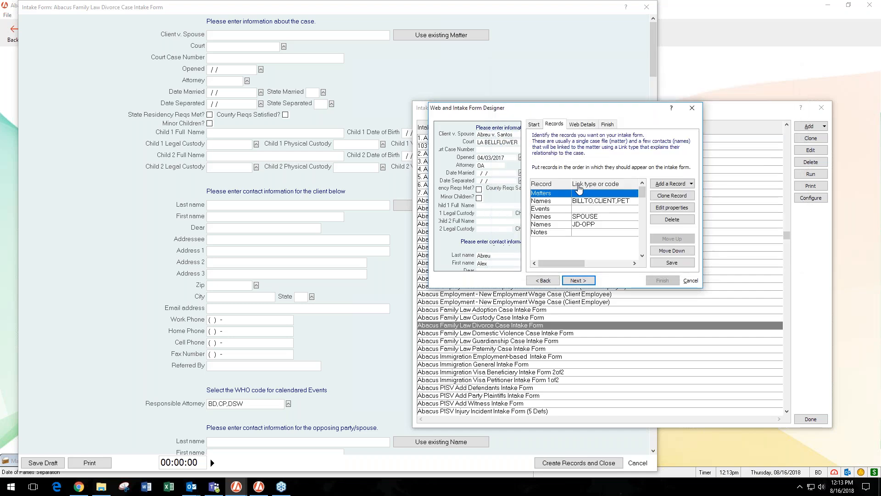
Select the client Names record and compare it with the client contact and case sections of the running form.
left_click(559, 202)
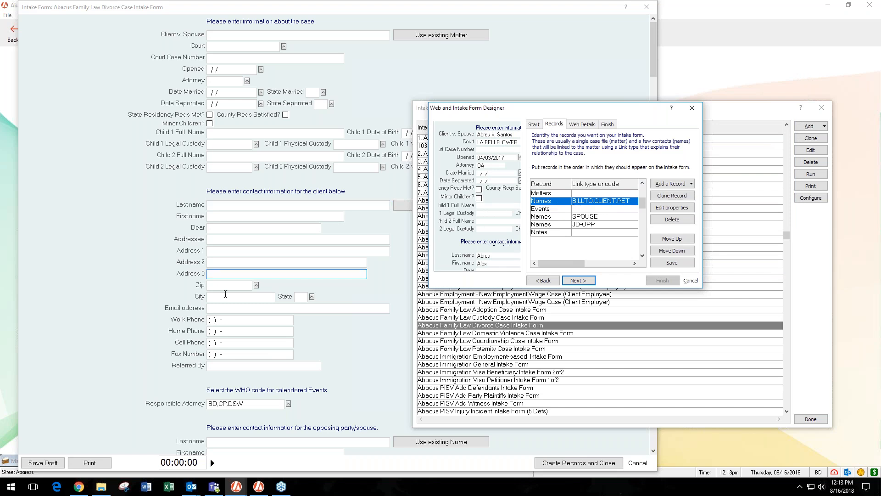
left_click(281, 332)
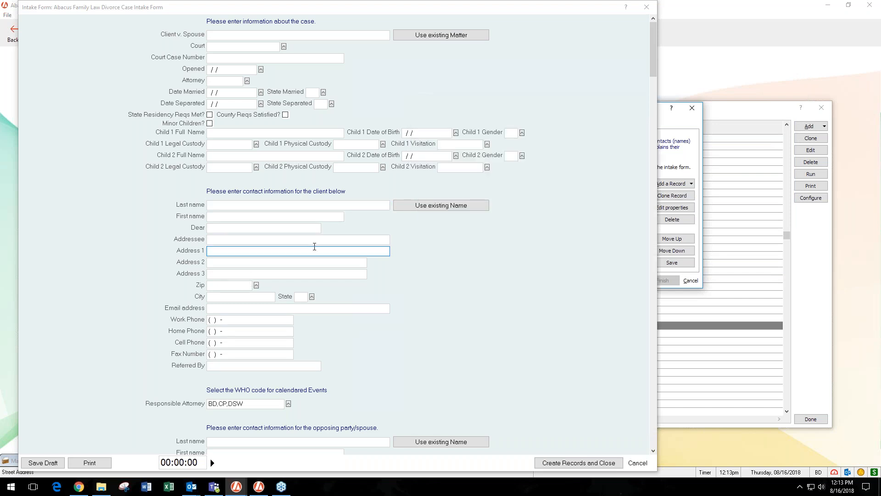
left_click(690, 313)
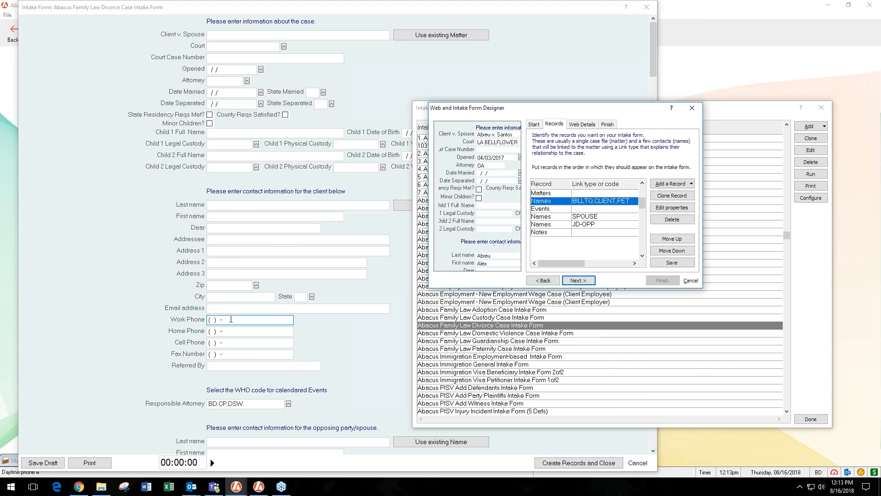
left_click(252, 32)
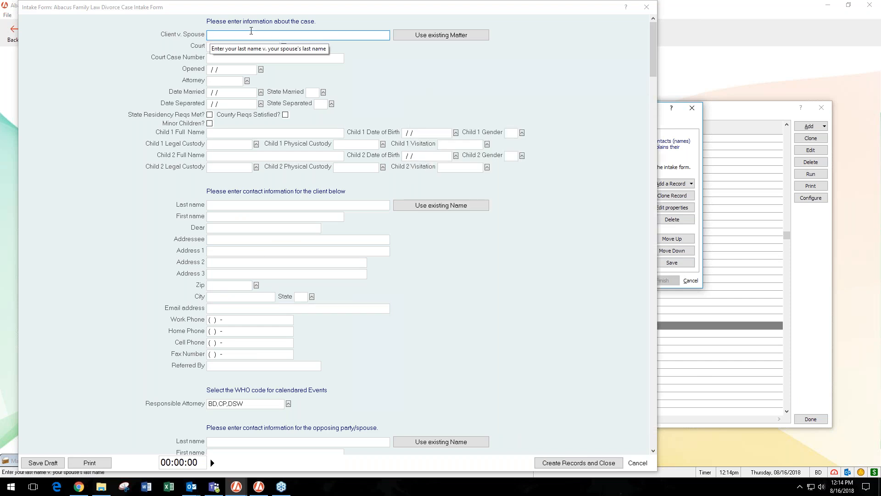
left_click(710, 253)
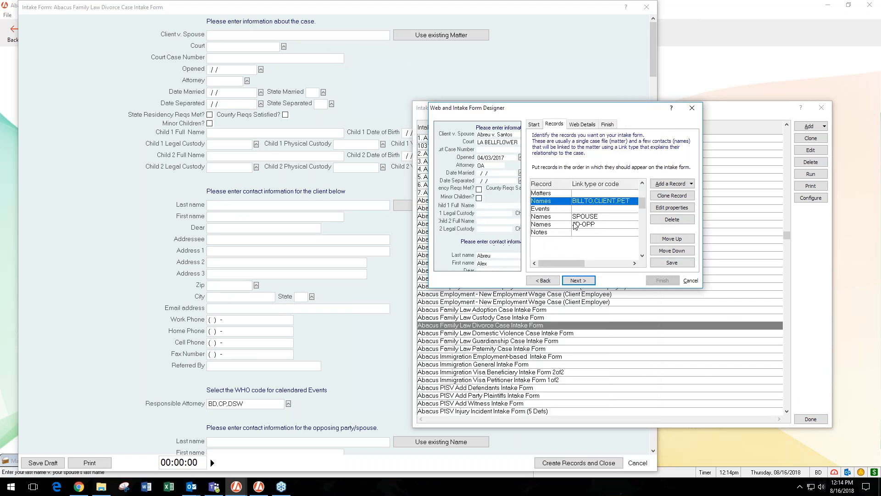
Open the client Names record's properties, compare its full header text with the running form's section heading, and close them.
left_click(564, 210)
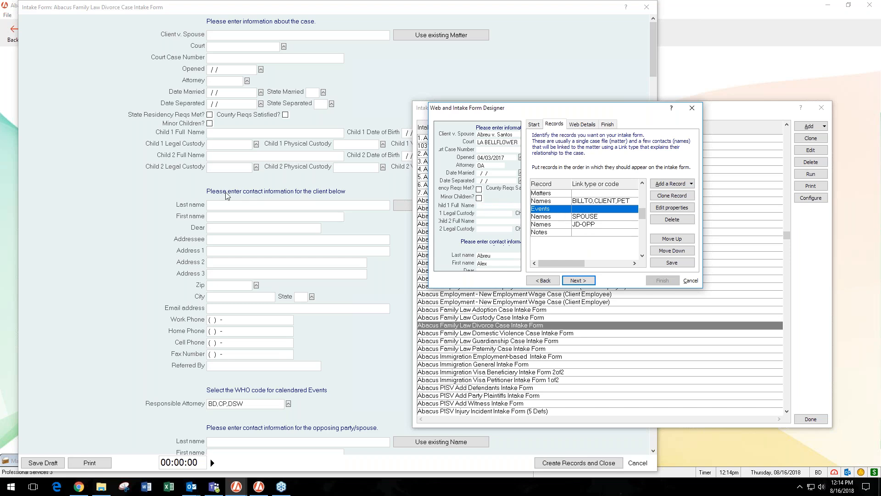
left_click(549, 203)
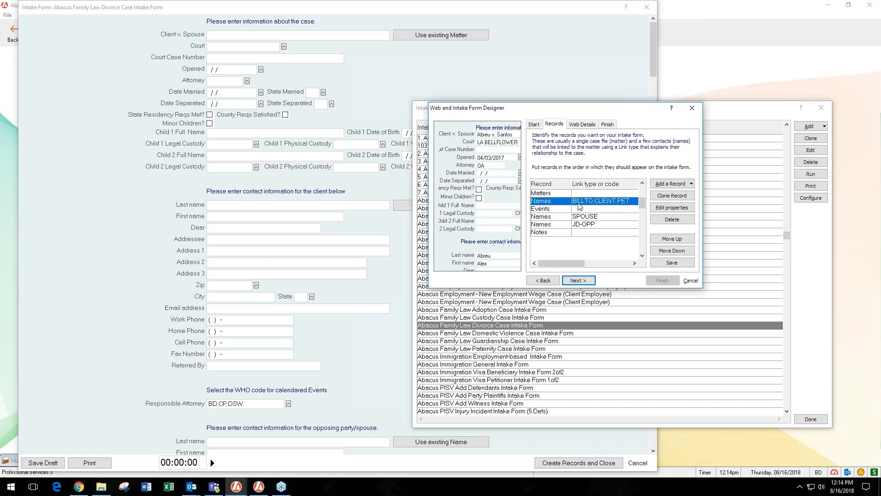
left_click(658, 208)
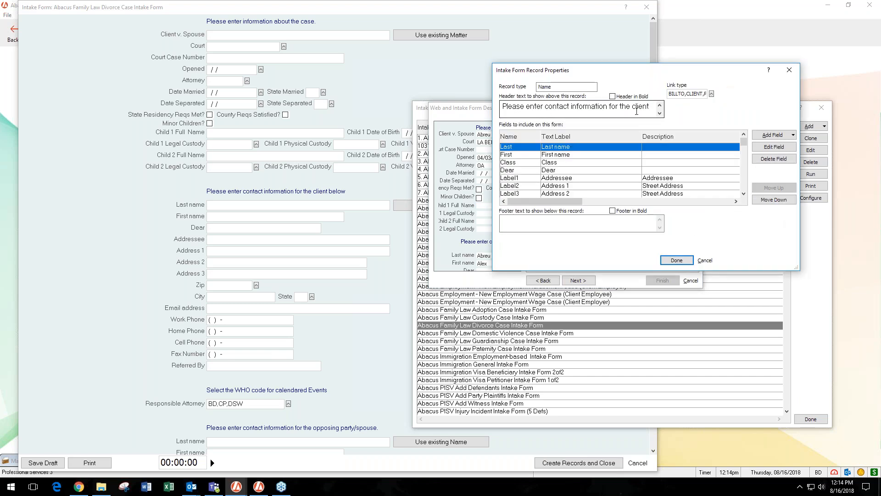
scroll(596, 112, "down", 1)
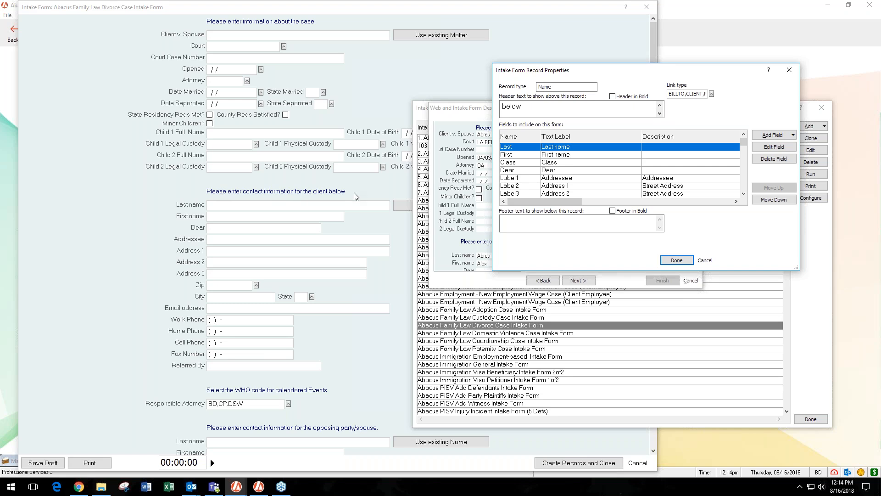
left_click(789, 70)
Open the SPOUSE Names record's properties, review its included fields to the end of the list, and close them.
left_click(593, 216)
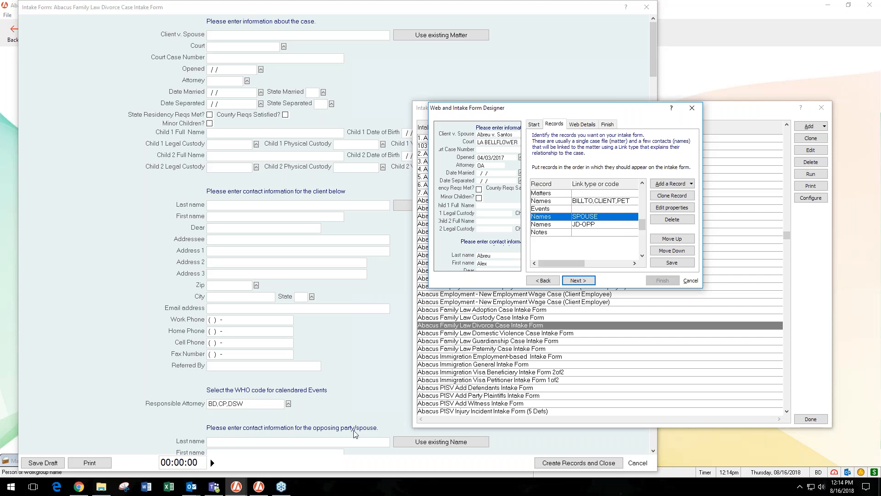
left_click(655, 208)
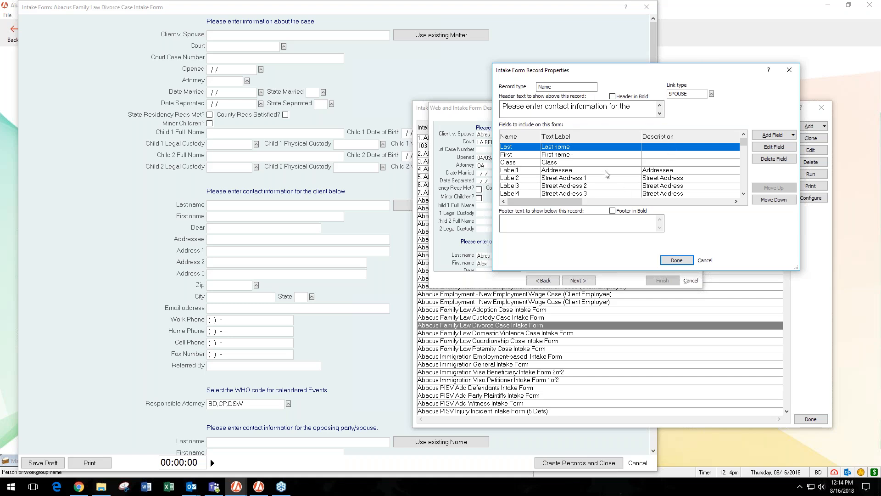
left_click(744, 194)
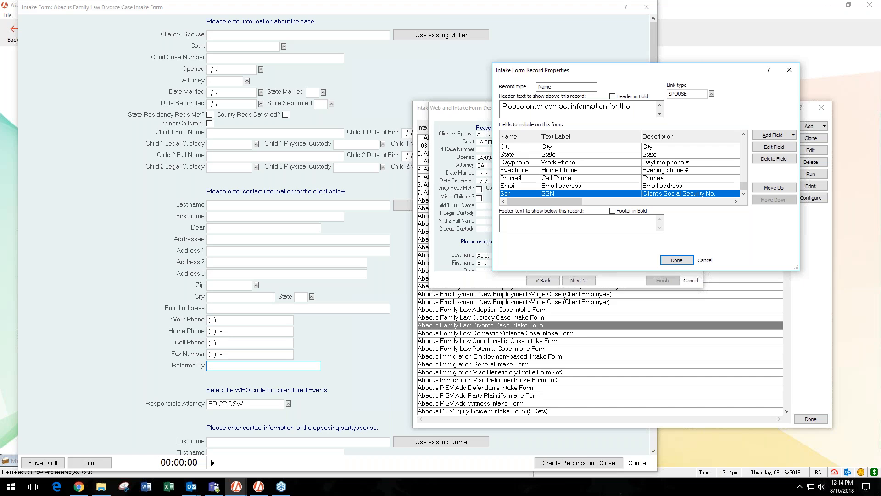
left_click(789, 70)
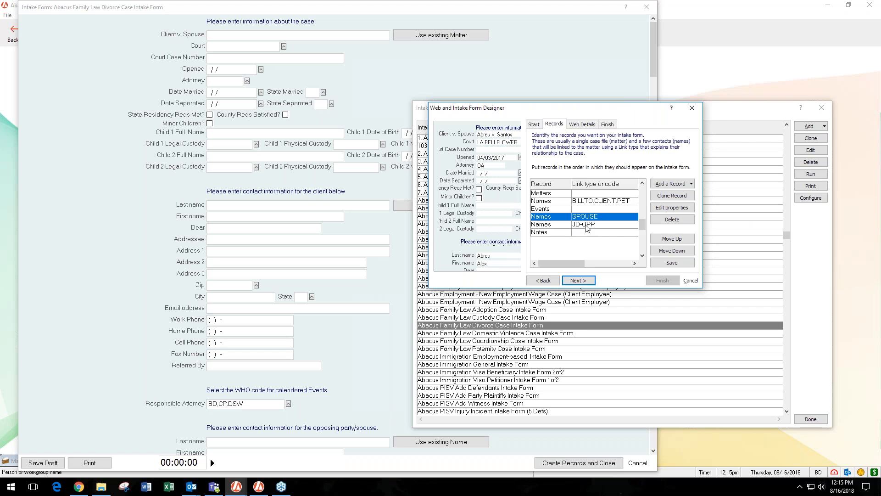
Review the JD-OPP and client Names records in the form's record list.
left_click(560, 225)
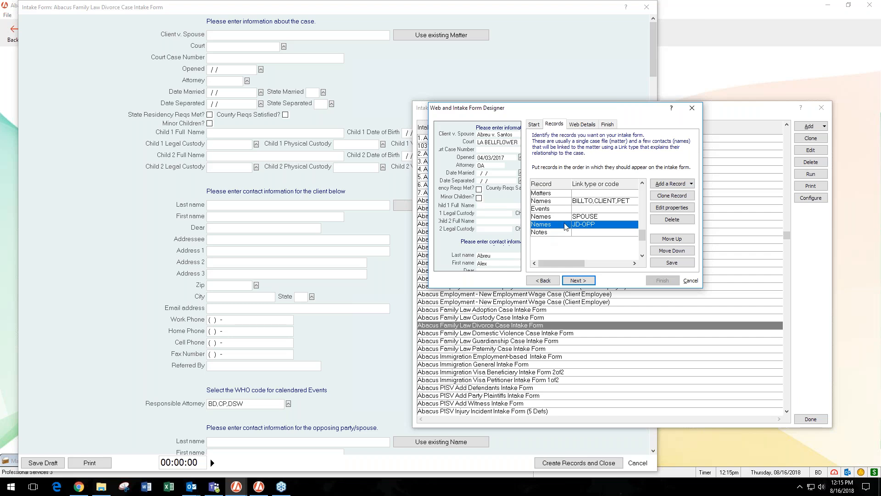
left_click(546, 203)
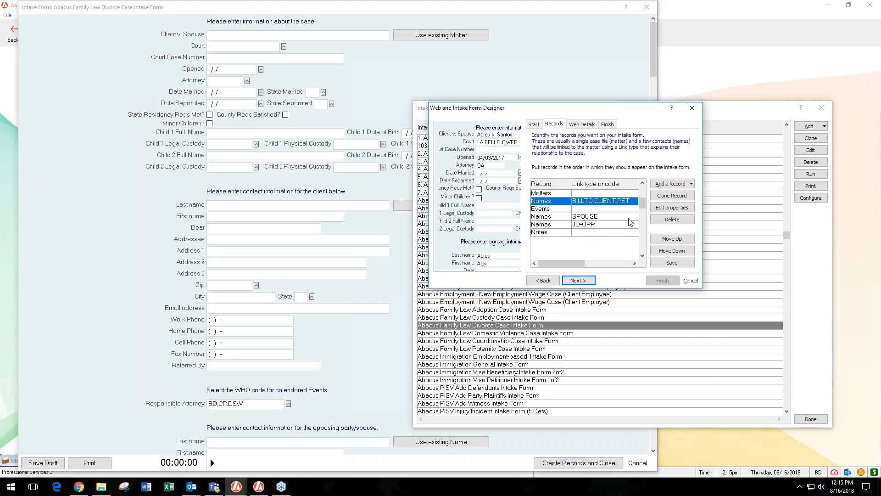
left_click(597, 225)
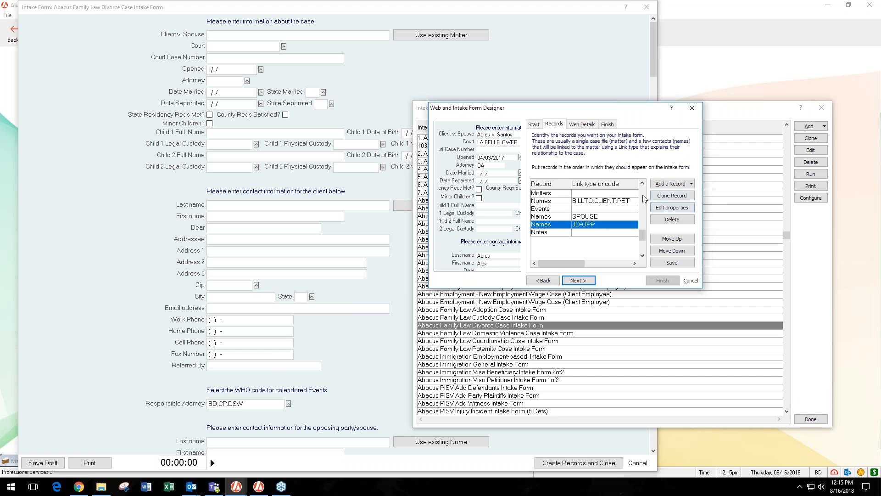
Start a new Name record to compare its blank link type, header and field settings with the running form, and discard it.
left_click(691, 185)
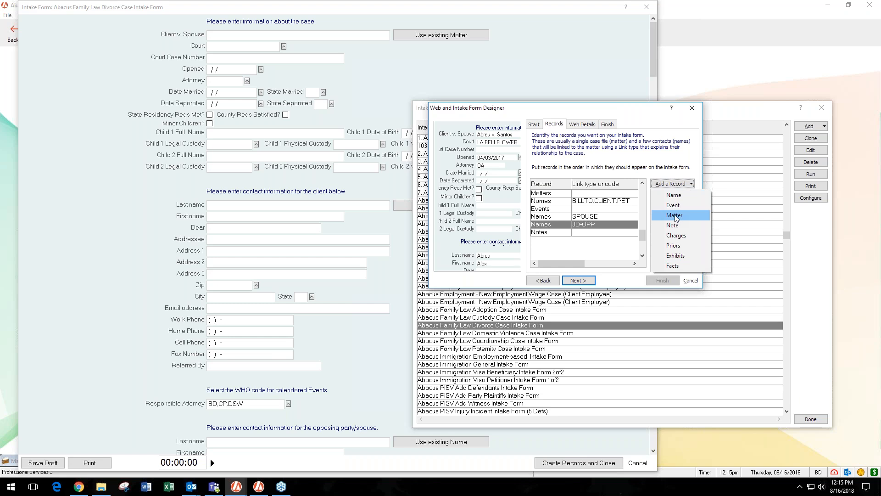
left_click(674, 195)
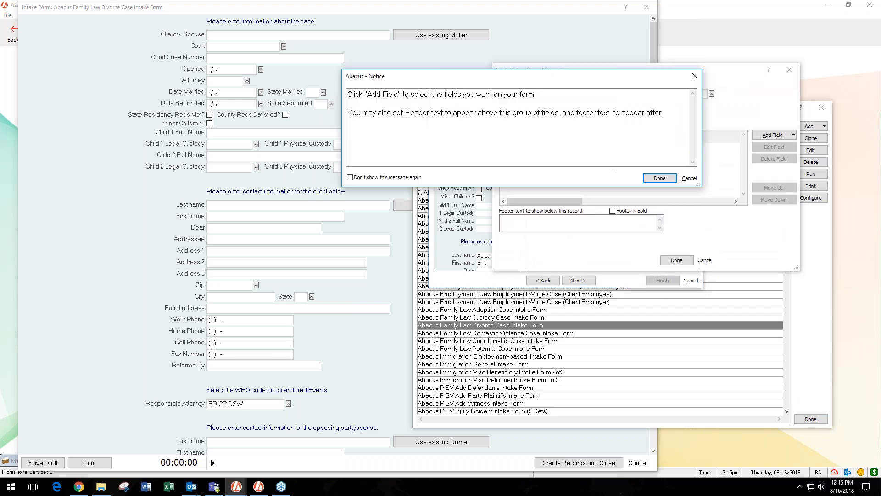
left_click(659, 178)
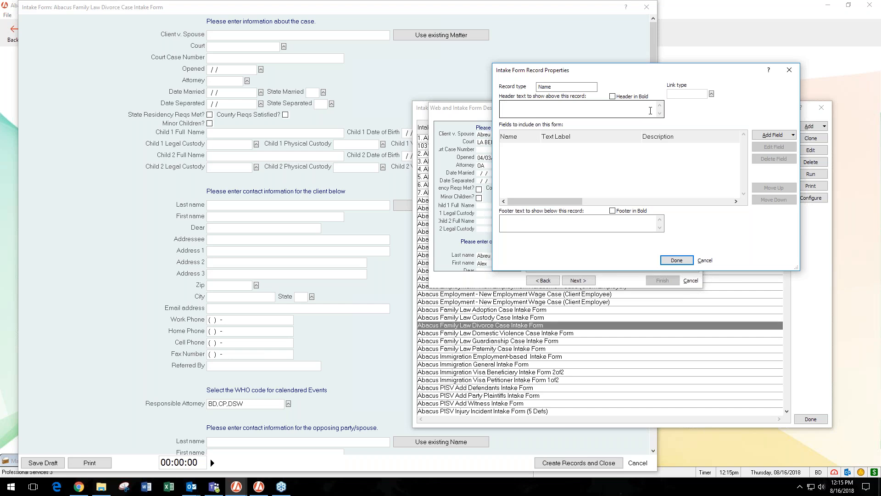
left_click(711, 95)
left_click(608, 115)
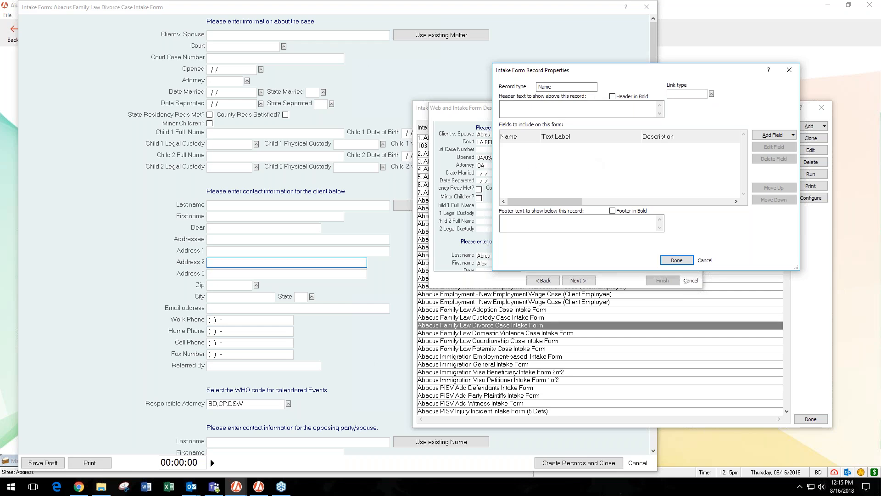
left_click(299, 370)
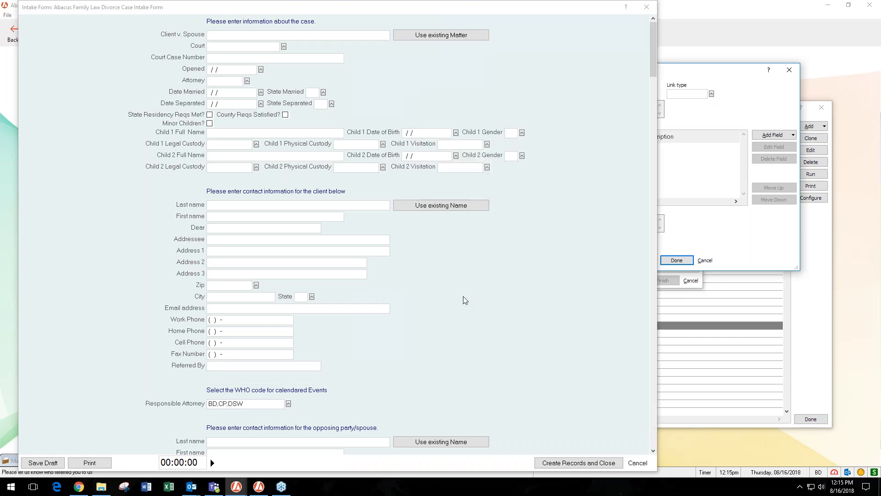
left_click(748, 344)
left_click(729, 315)
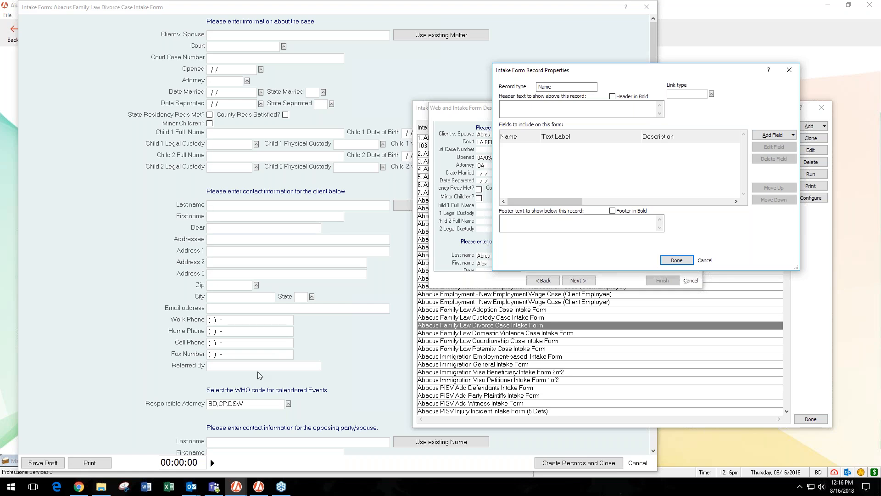
left_click(792, 70)
left_click(646, 186)
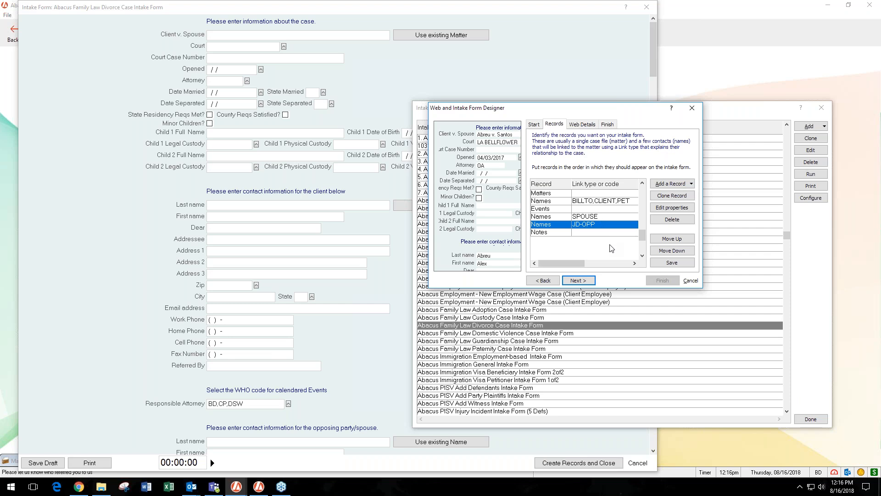
Check the Web Details settings and close the form designer without saving changes.
left_click(583, 283)
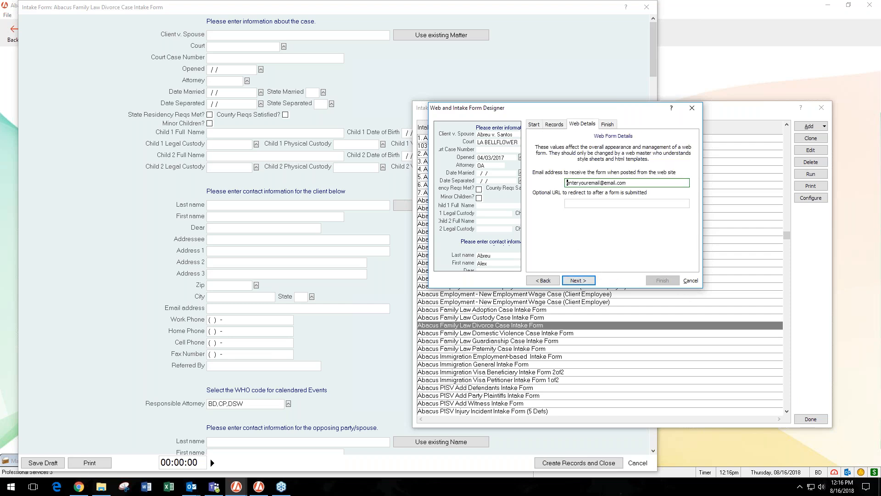
left_click(693, 108)
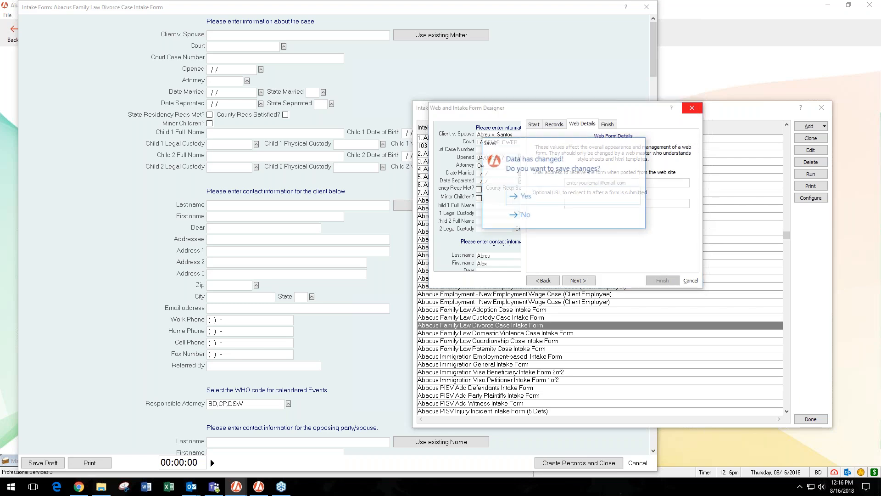
left_click(564, 219)
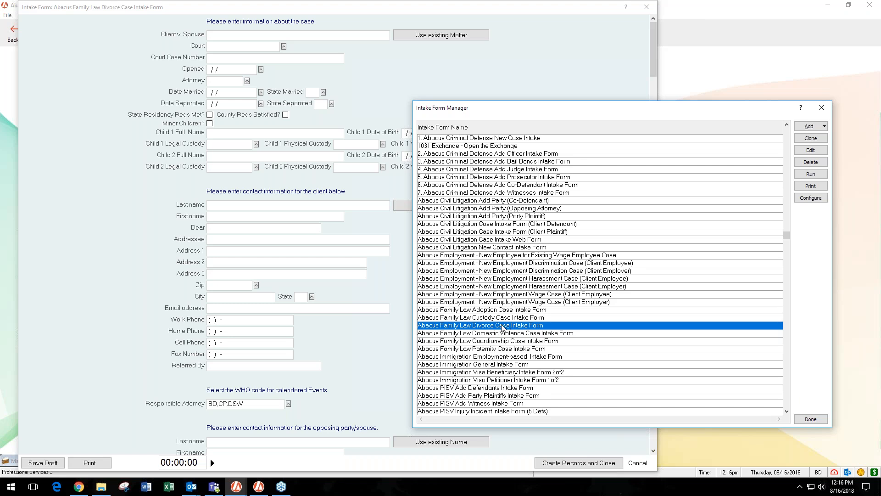
Clone the Abacus Family Law Divorce Case Intake Form under the name Fuu New Case.
left_click(811, 138)
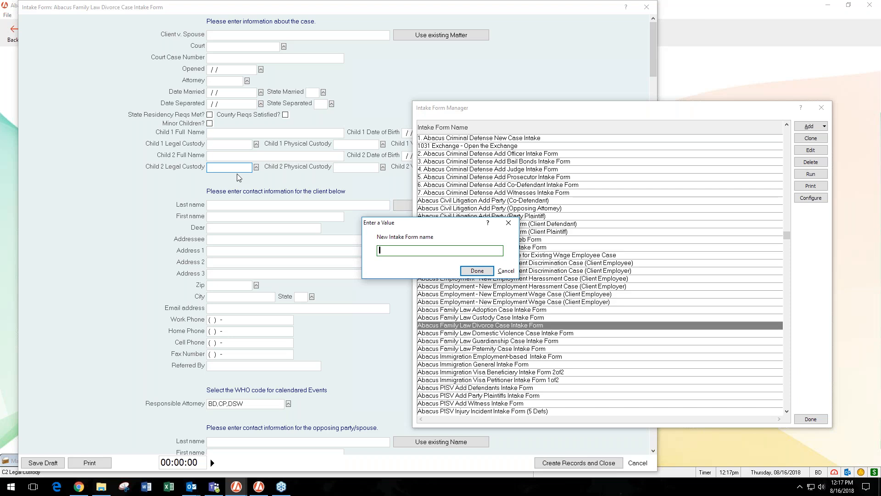
left_click(508, 223)
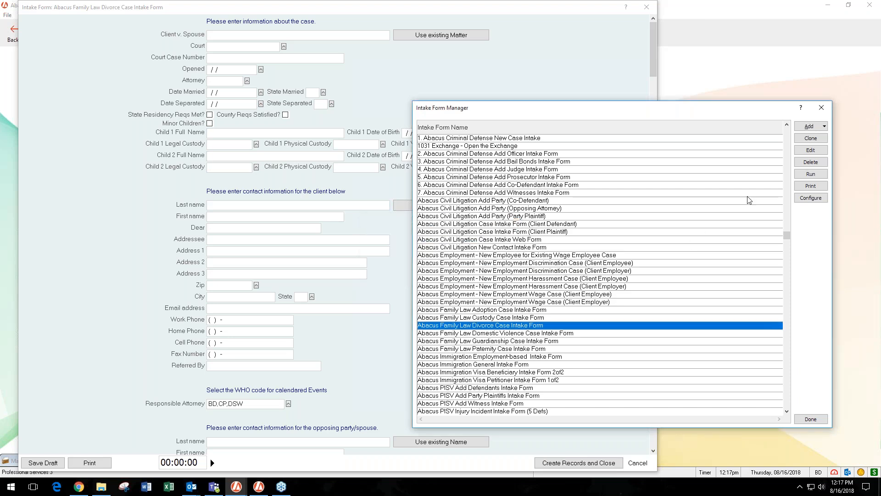
left_click(816, 139)
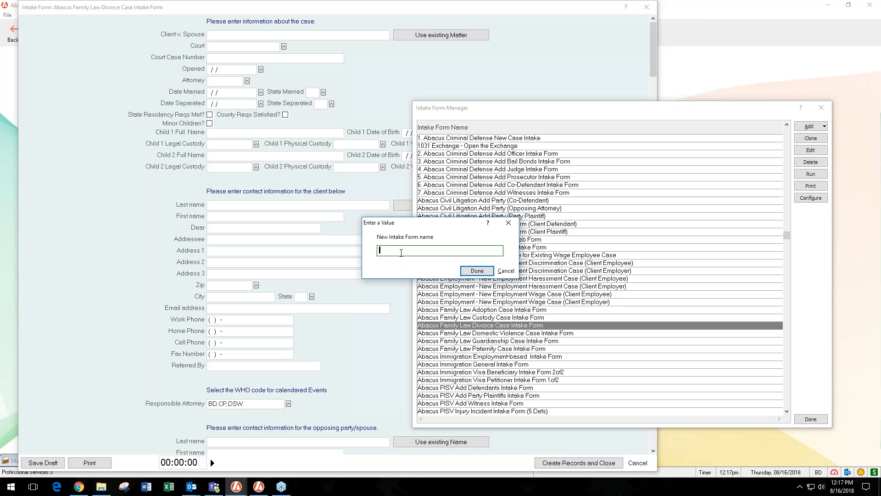
type("Fuu New Case")
left_click(479, 271)
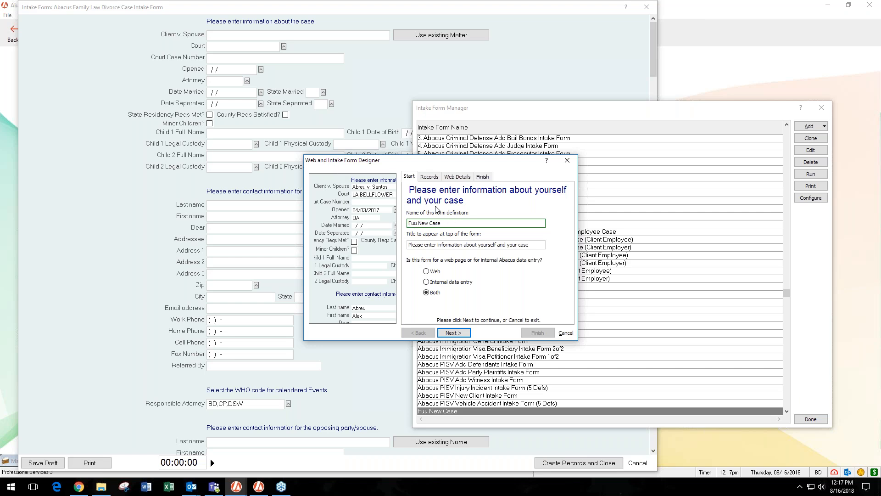
Review the cloned form's record list, cancel the designer and close the Intake Form Manager.
left_click(429, 176)
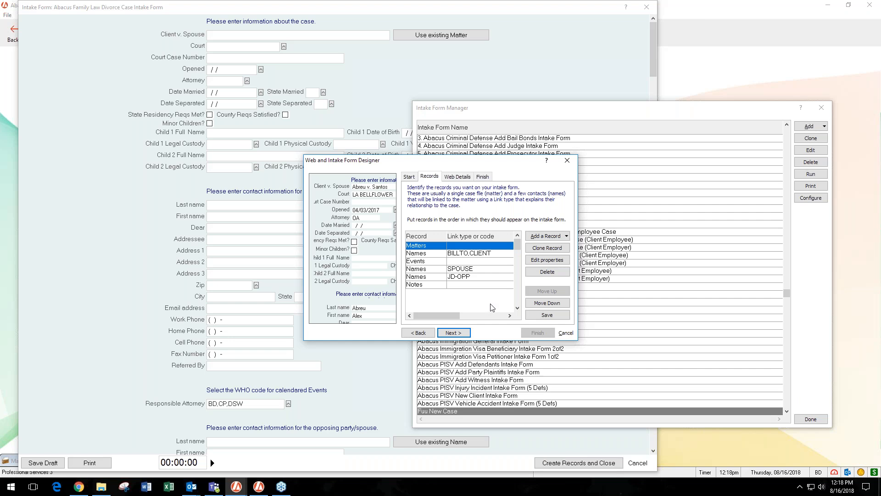
left_click(565, 333)
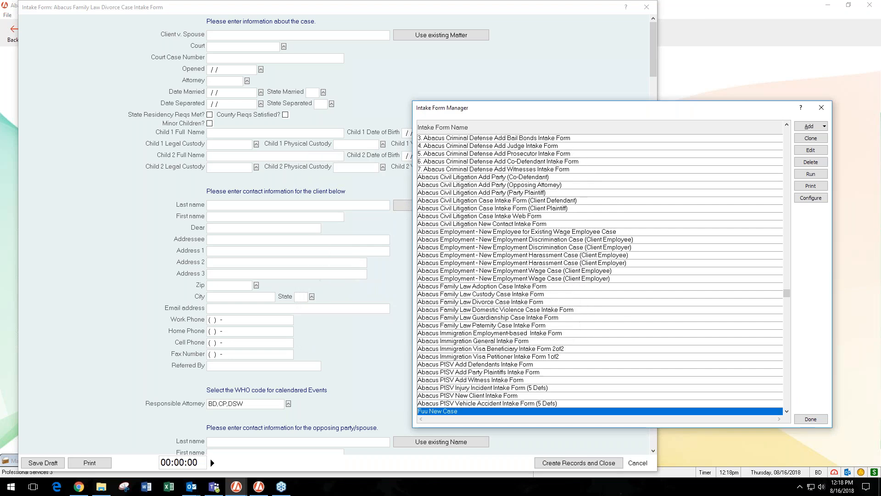
left_click(821, 108)
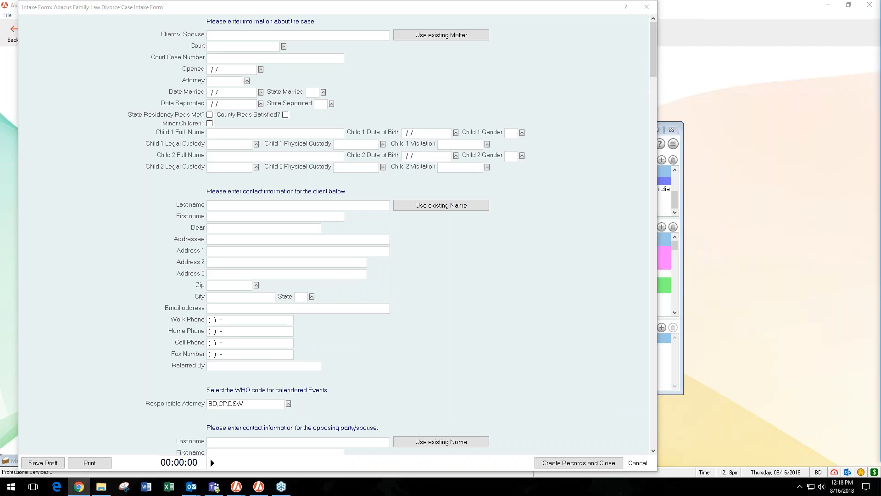
Minimize the help browser window and close the running Divorce Case Intake Form.
left_click_drag(880, 5, 468, 10)
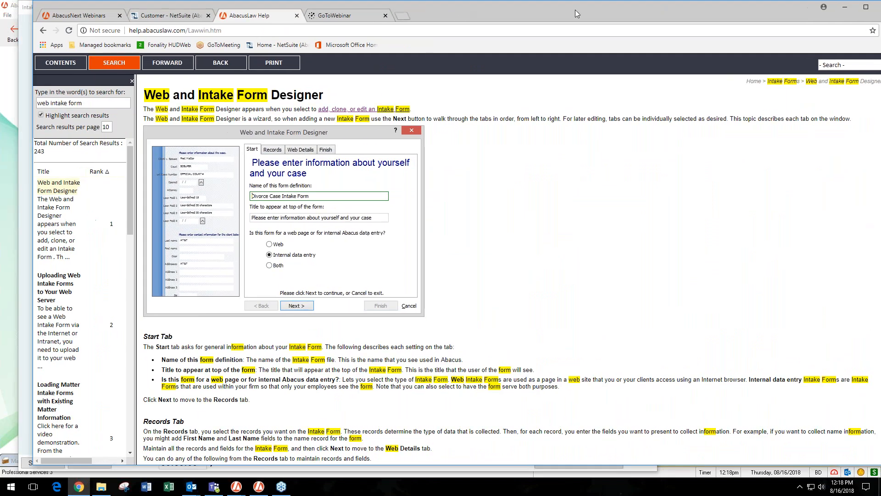
left_click(839, 7)
left_click(646, 7)
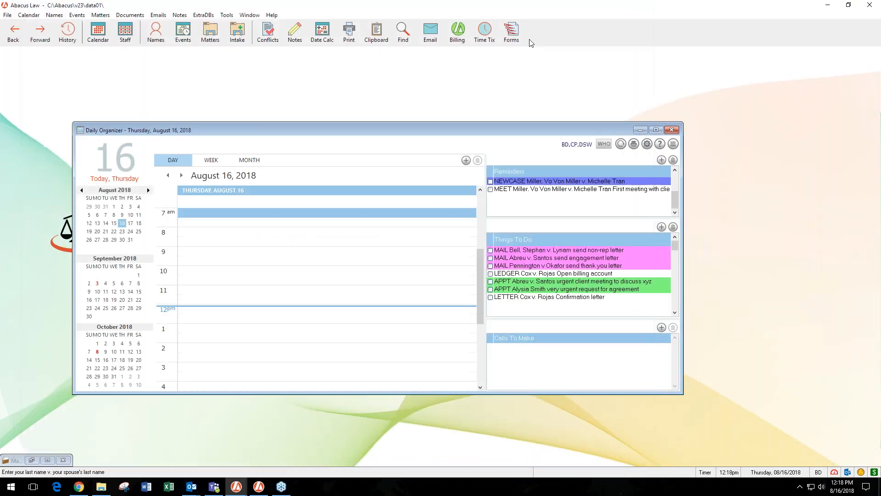
Open the online AbacusLaw Help in the browser and search it for "Intake form manager".
left_click(272, 16)
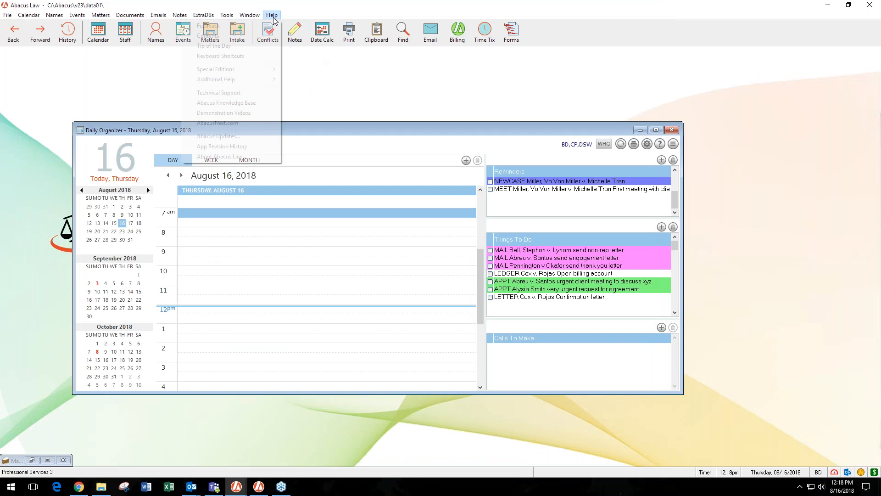
left_click(249, 38)
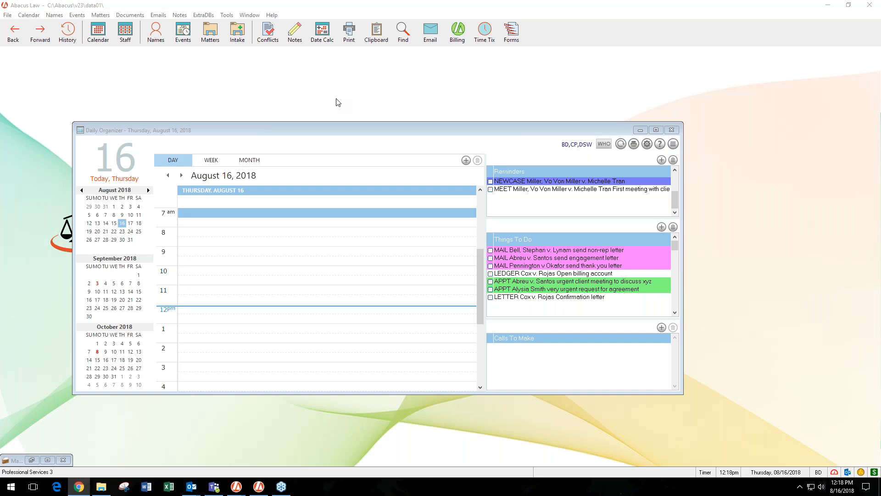
left_click_drag(880, 32, 545, 17)
left_click(801, 75)
type("int")
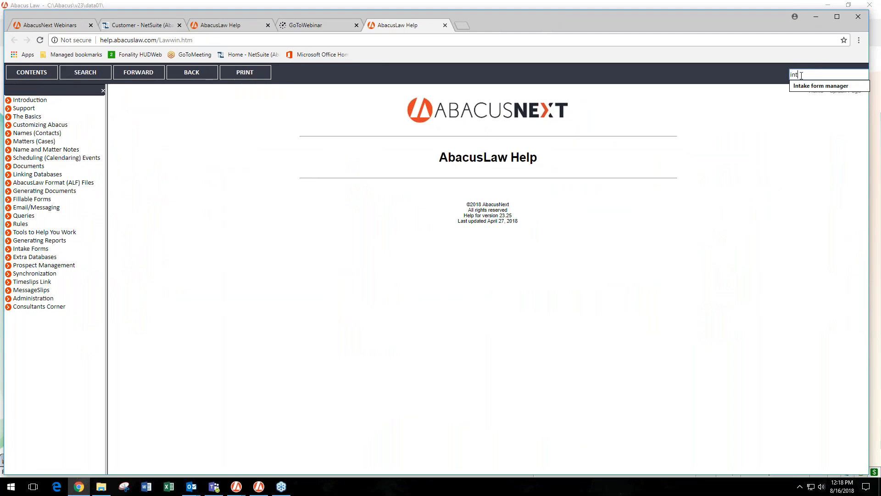
type("ake form ma")
left_click(799, 86)
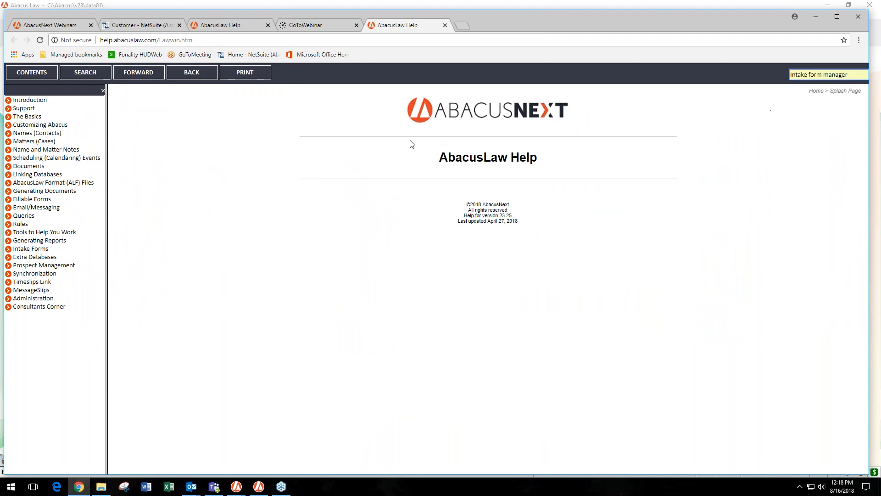
key("Return")
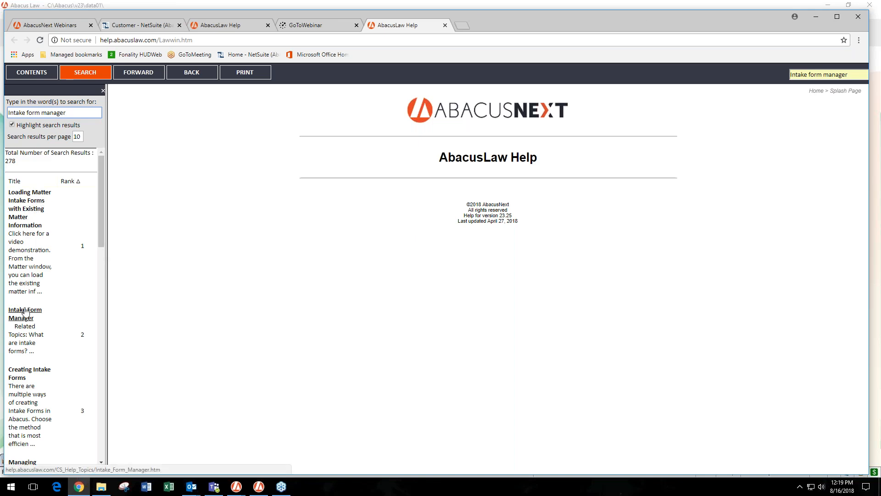
Open the Web and Intake Form Designer help topic from the search results and read its Start, Records and Web Details sections.
scroll(24, 387, "down", 4)
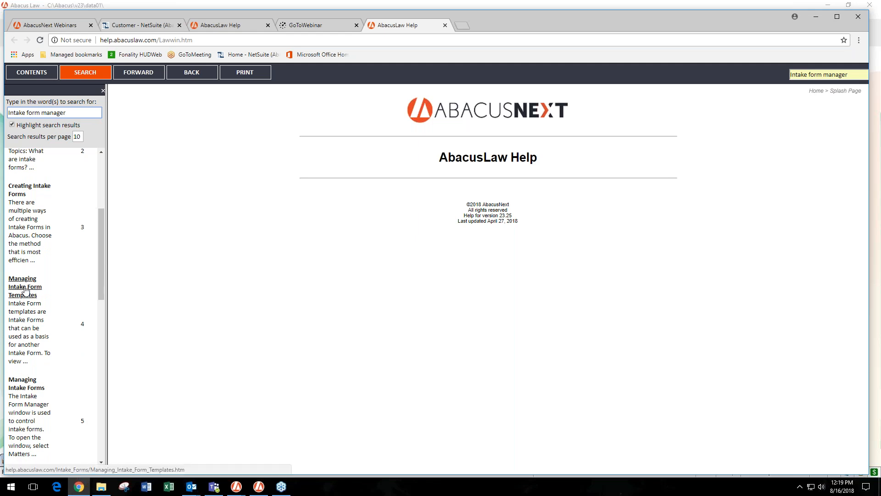
scroll(40, 306, "down", 6)
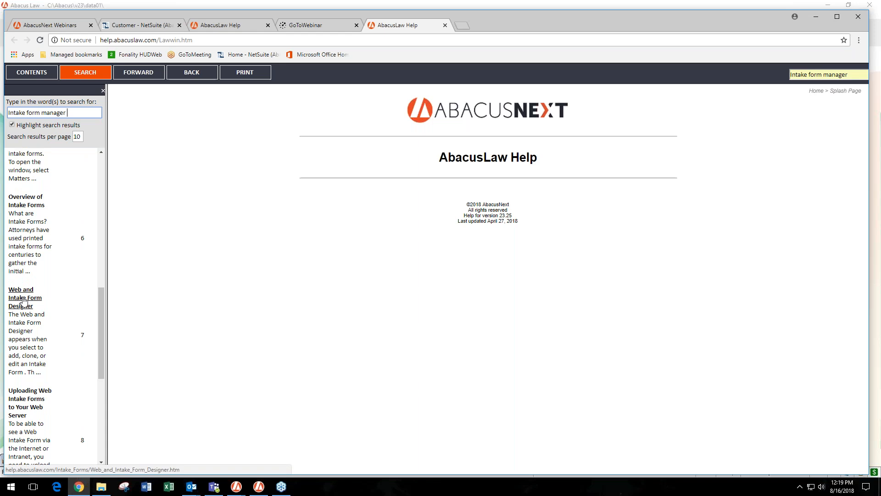
left_click(23, 301)
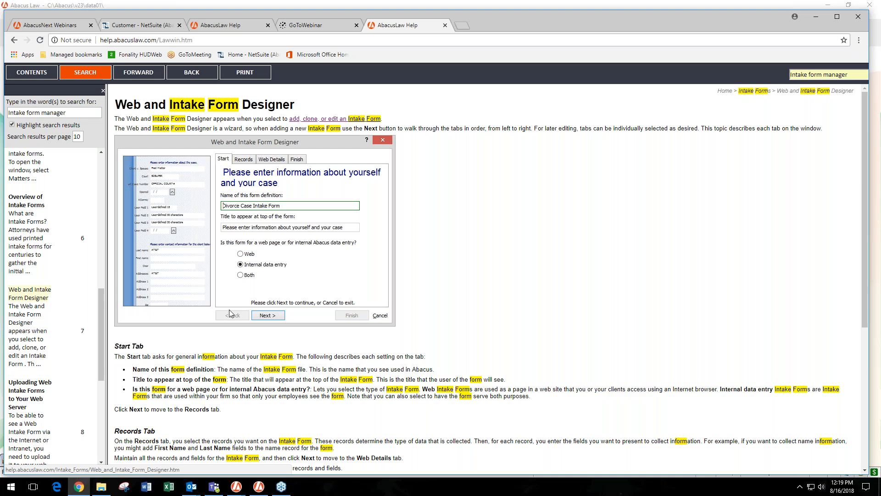
scroll(234, 304, "down", 2)
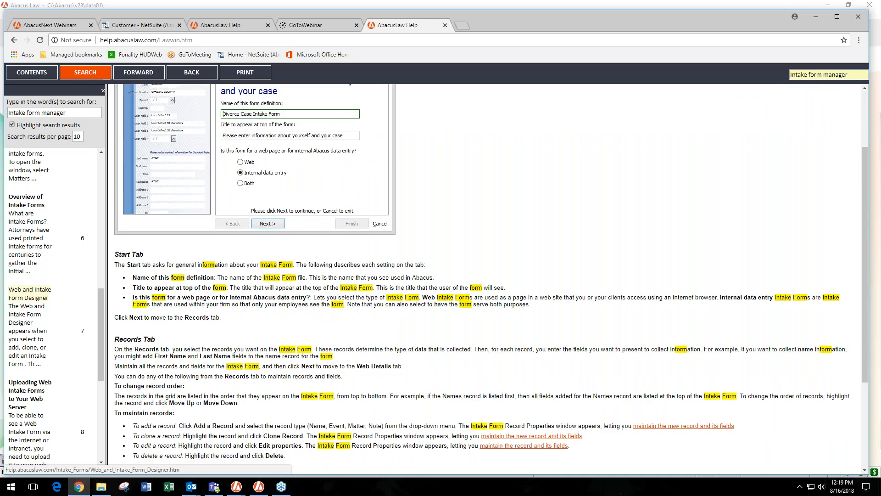
scroll(234, 303, "up", 1)
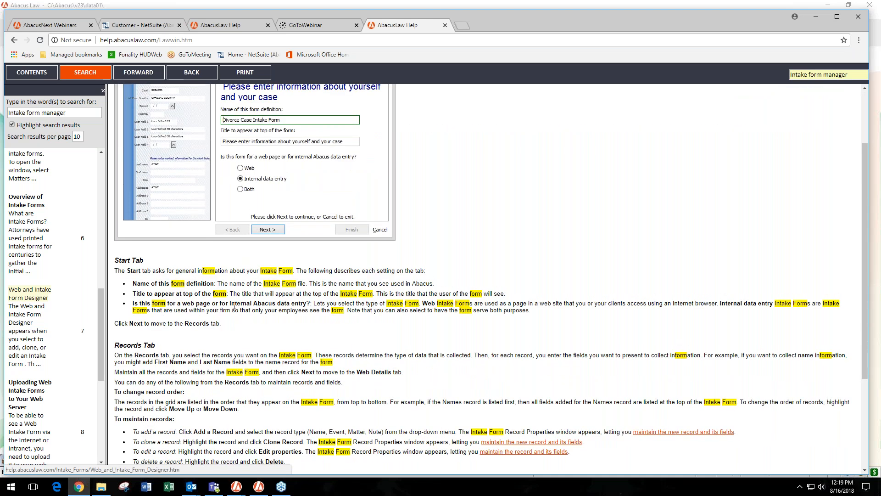
scroll(235, 307, "up", 2)
scroll(258, 233, "down", 3)
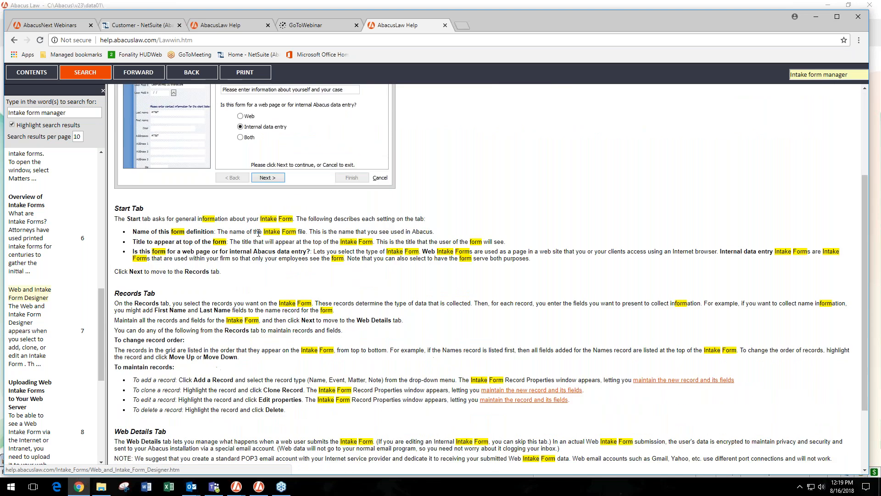
scroll(259, 233, "down", 2)
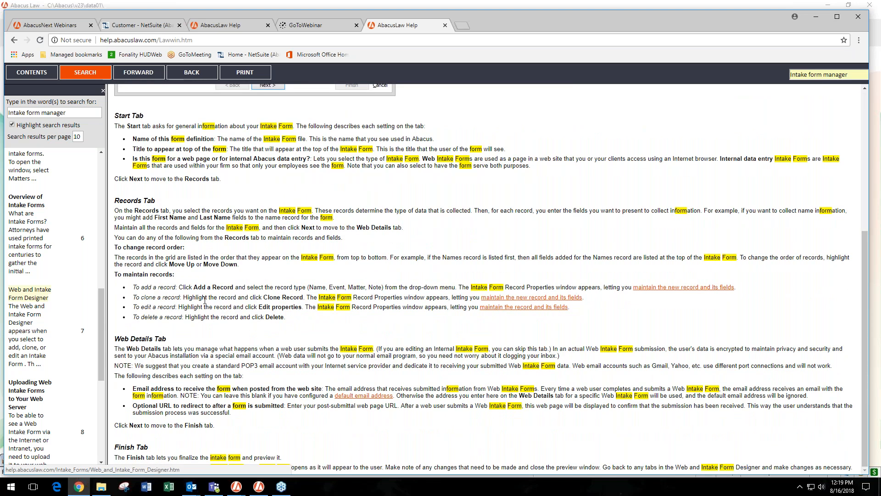
scroll(244, 331, "up", 4)
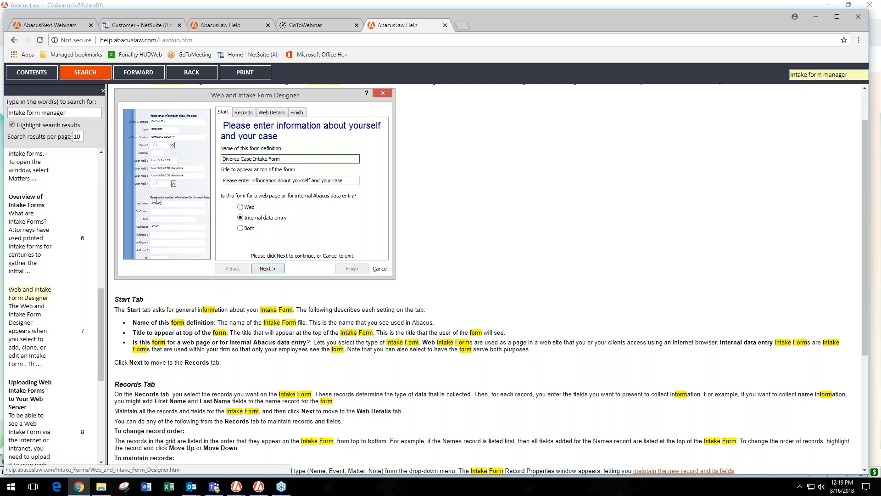
Look through the remaining help search results and move the help browser window out of view of the AbacusLaw workspace.
scroll(64, 284, "down", 6)
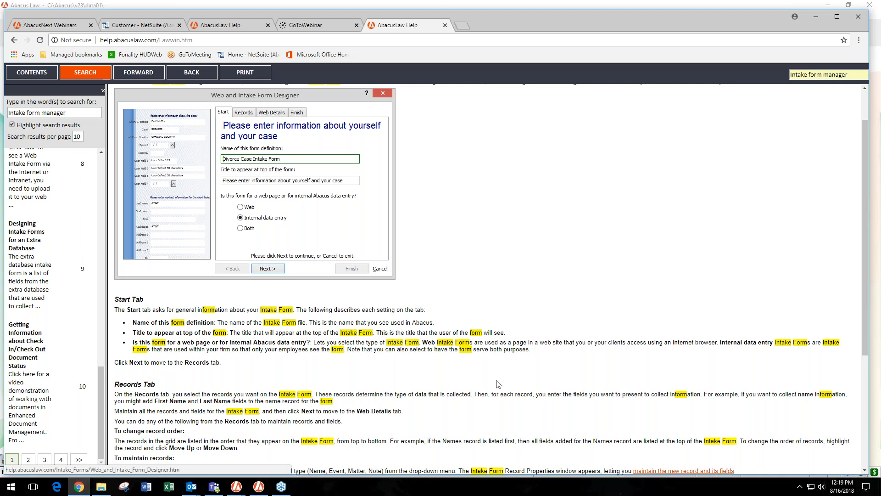
left_click_drag(584, 26, 880, 53)
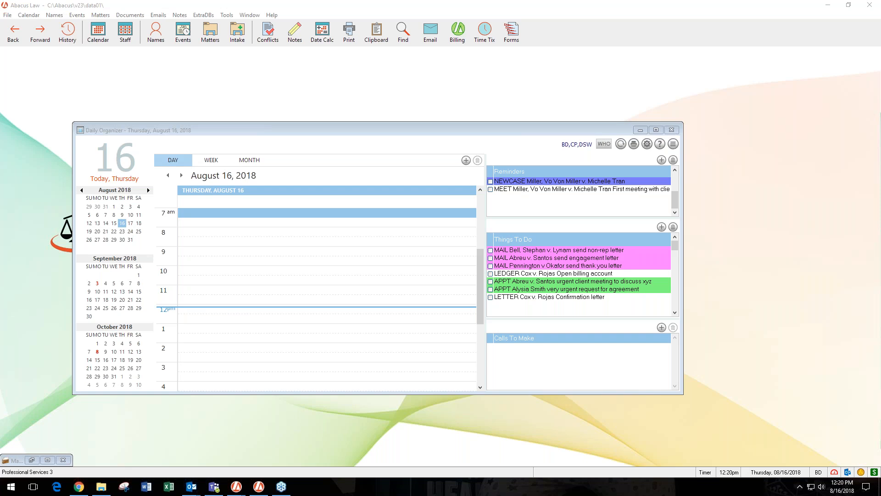
left_click_drag(880, 15, 460, 21)
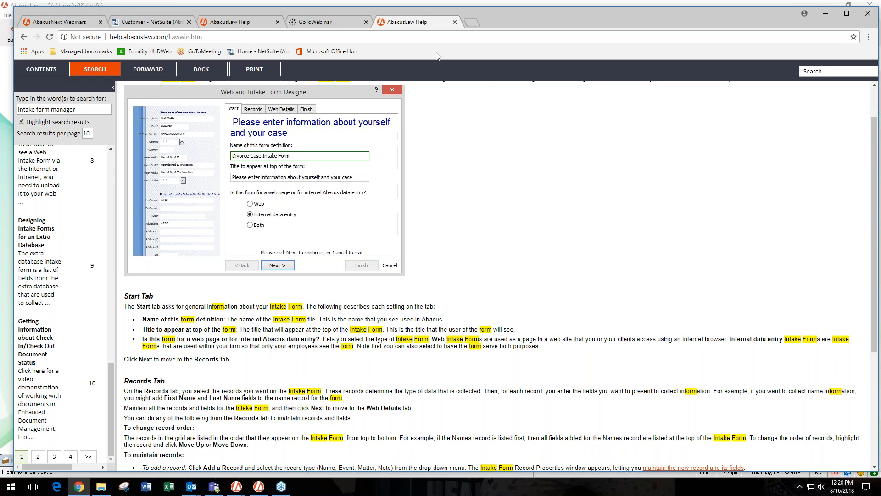
left_click_drag(503, 12, 880, 37)
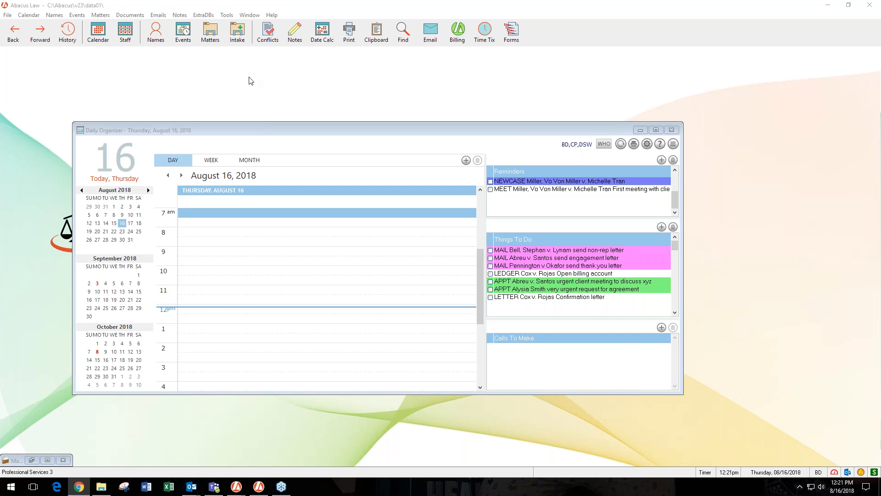
Run the Fuu New Case intake form to view its fields, and close it without creating records.
left_click(238, 30)
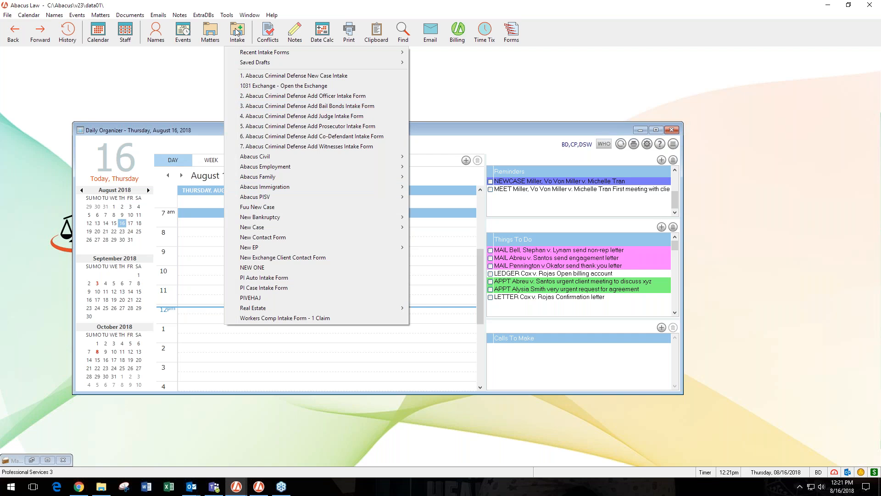
left_click(263, 207)
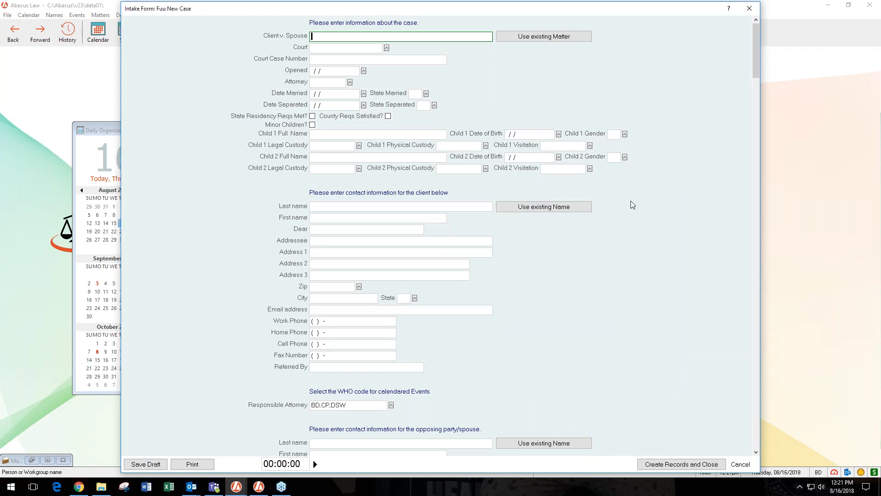
left_click(749, 9)
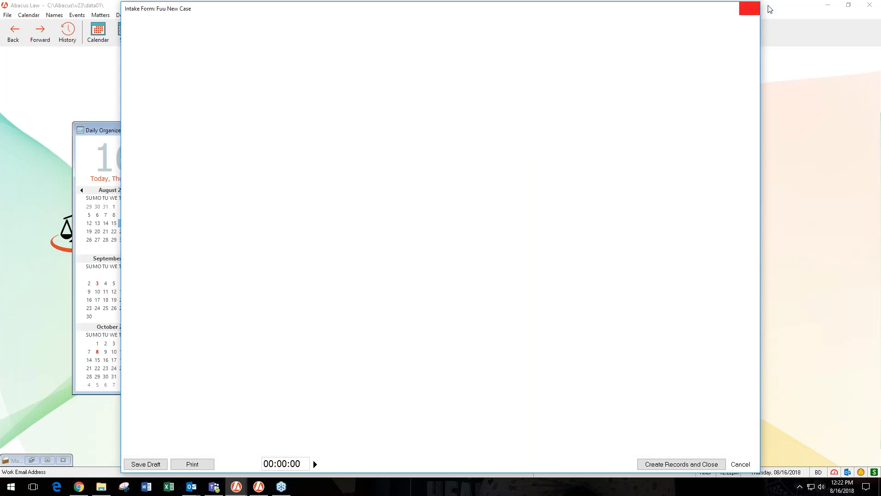
Permanently delete the Fuu New Case form in the Intake Form Manager.
left_click(6, 15)
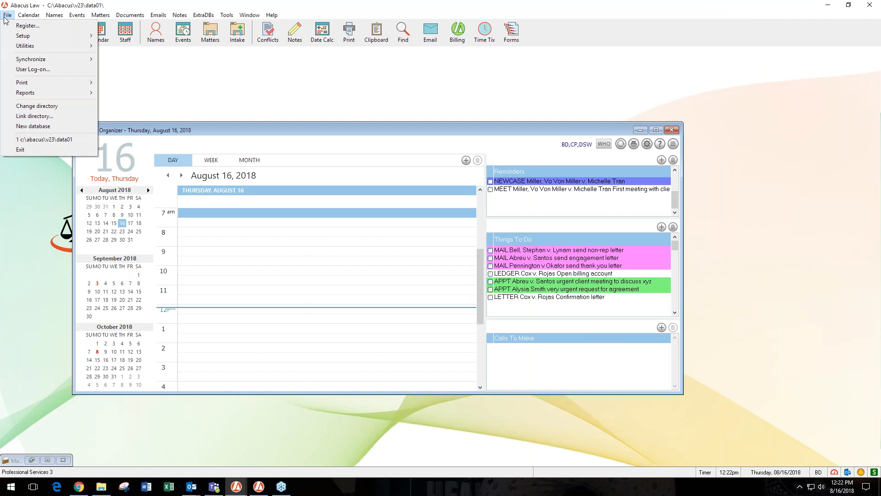
mouse_move(17, 37)
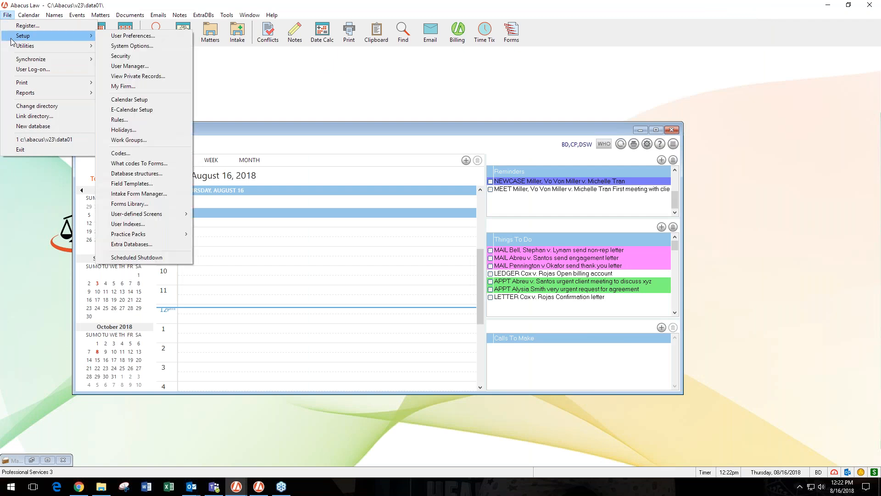
left_click(148, 194)
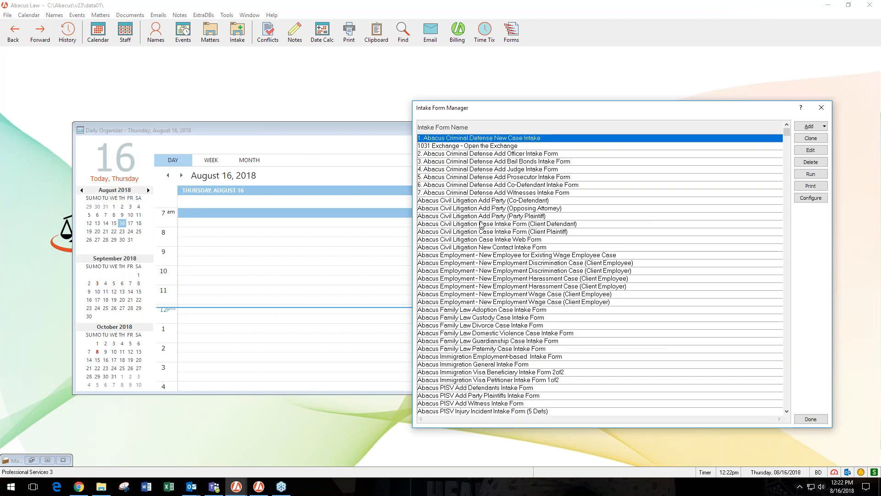
left_click_drag(785, 131, 788, 409)
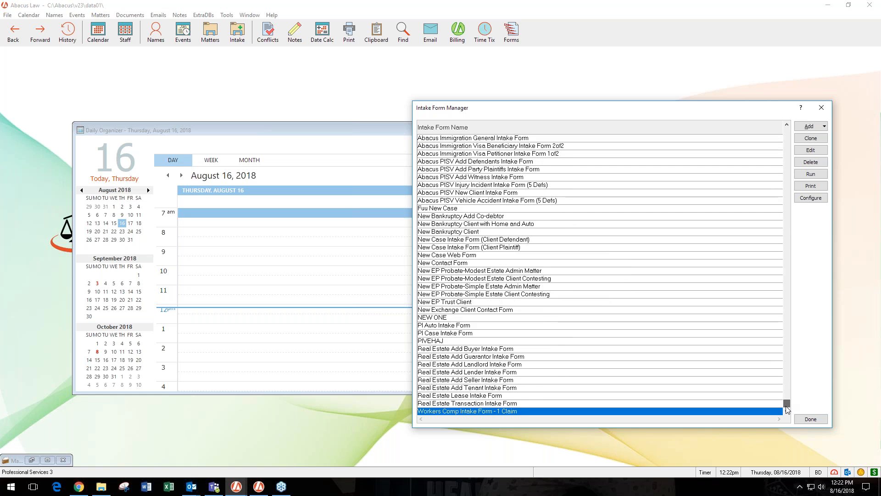
left_click(445, 209)
left_click(811, 162)
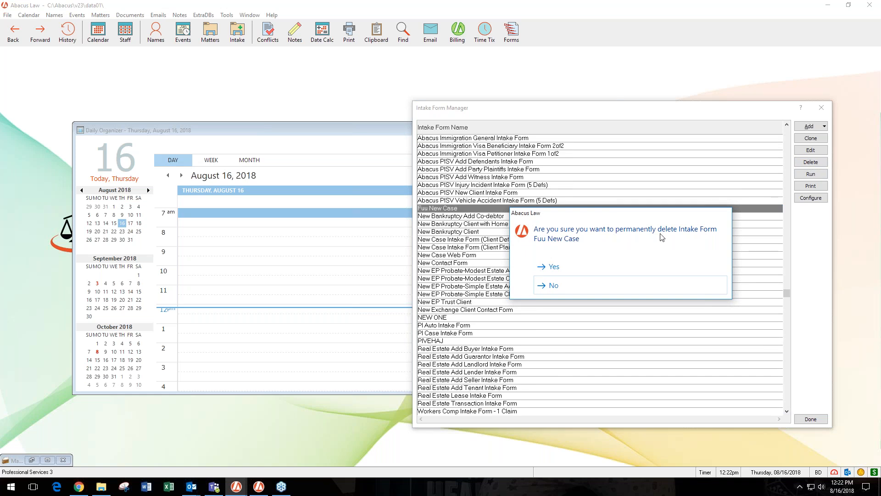
left_click(554, 266)
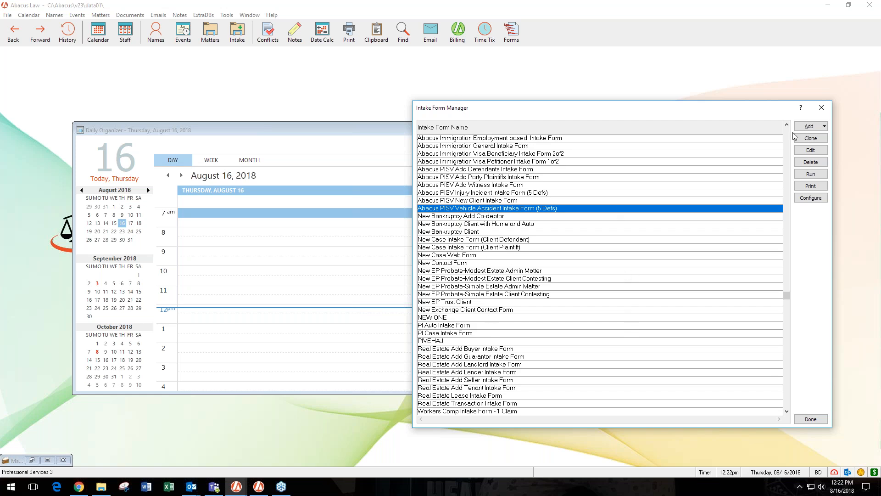
Show the options for adding an intake form, including From Scratch, and close the Intake Form Manager.
left_click(825, 126)
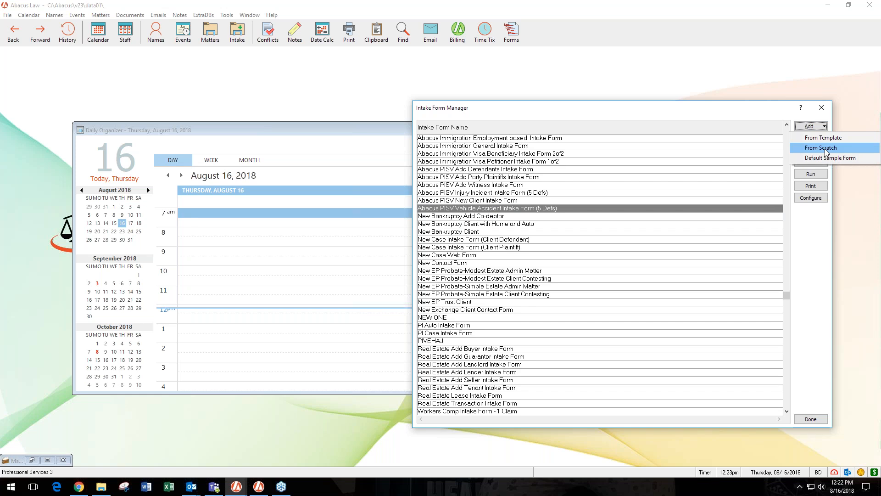
left_click(824, 114)
left_click(823, 111)
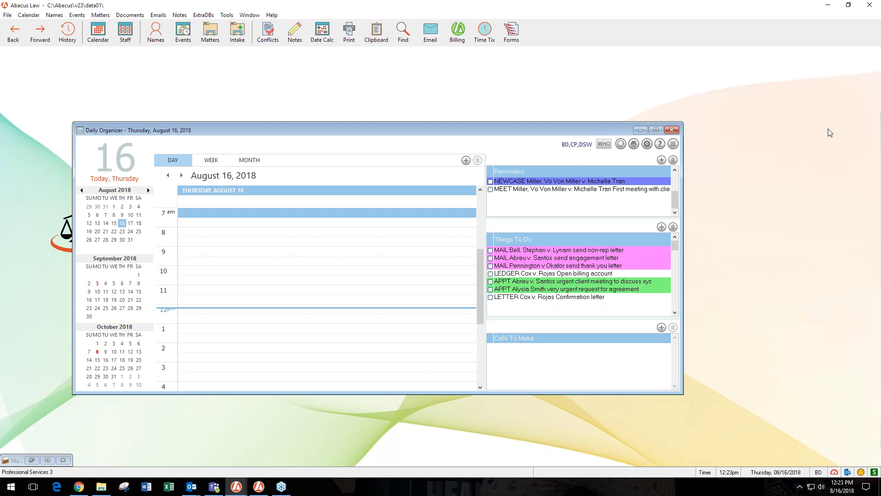
Open a civil matter from the list of open matters and view its Litigation screen.
left_click(211, 40)
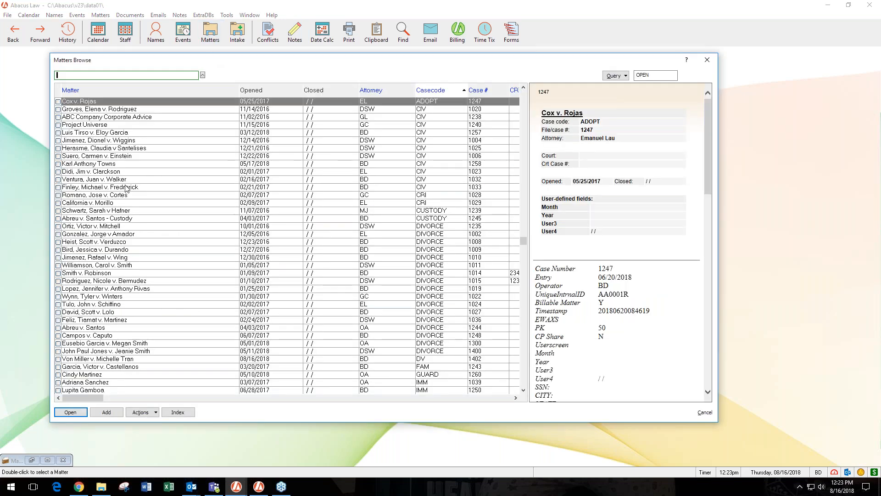
left_click(98, 172)
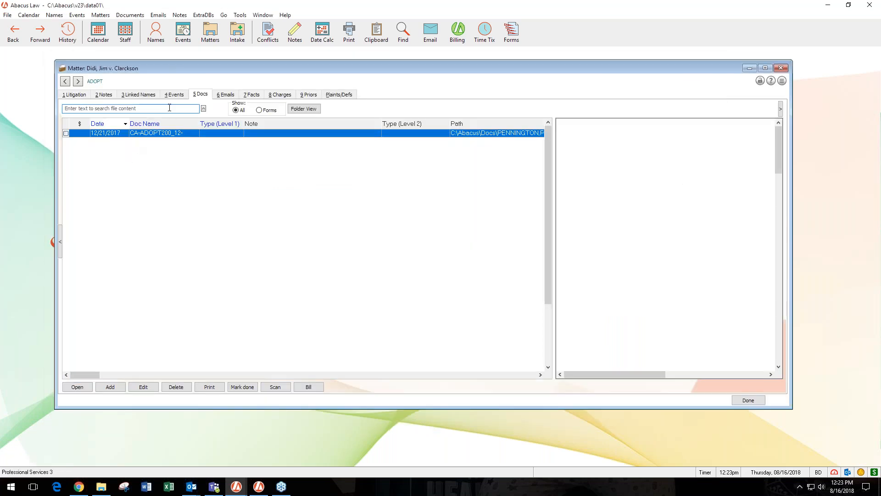
left_click(76, 95)
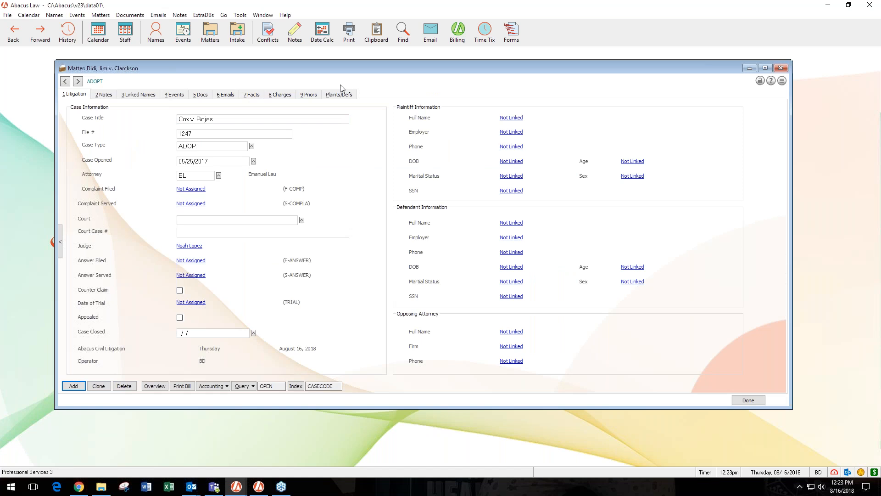
right_click(584, 322)
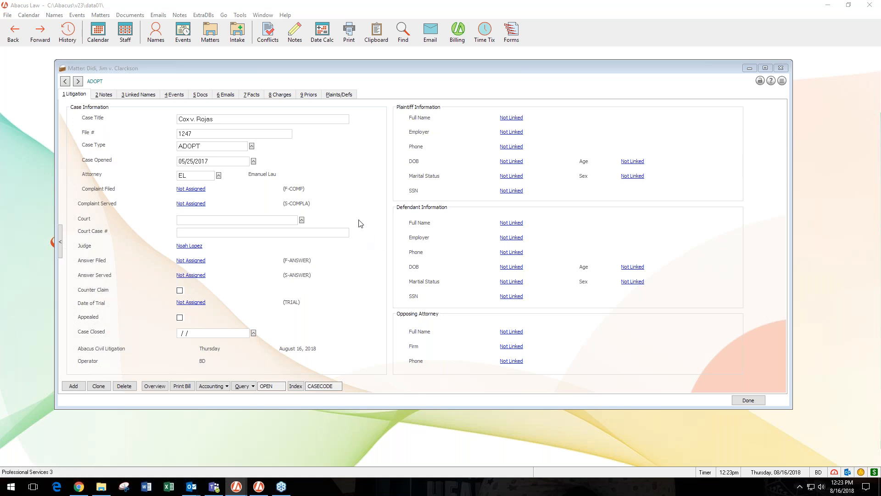
Run the Abacus Family Law Divorce Case Intake Form while the matter is open, and close it without creating records.
left_click(239, 36)
left_click(238, 37)
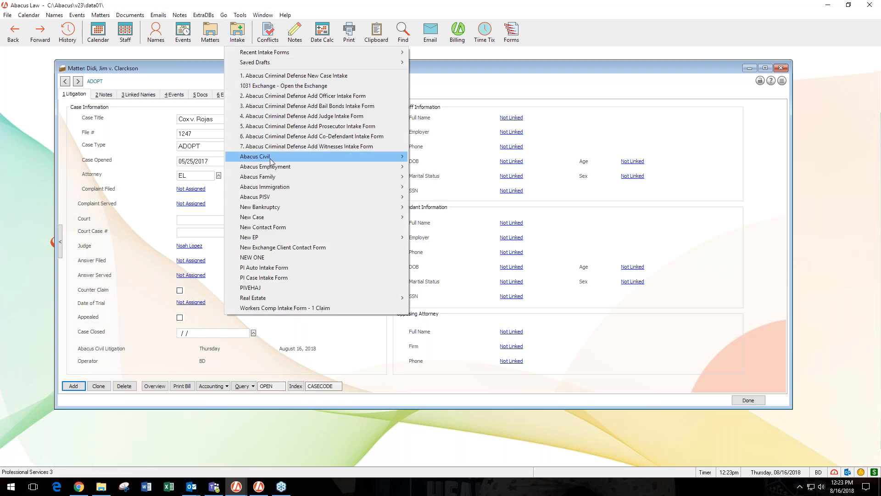
mouse_move(268, 160)
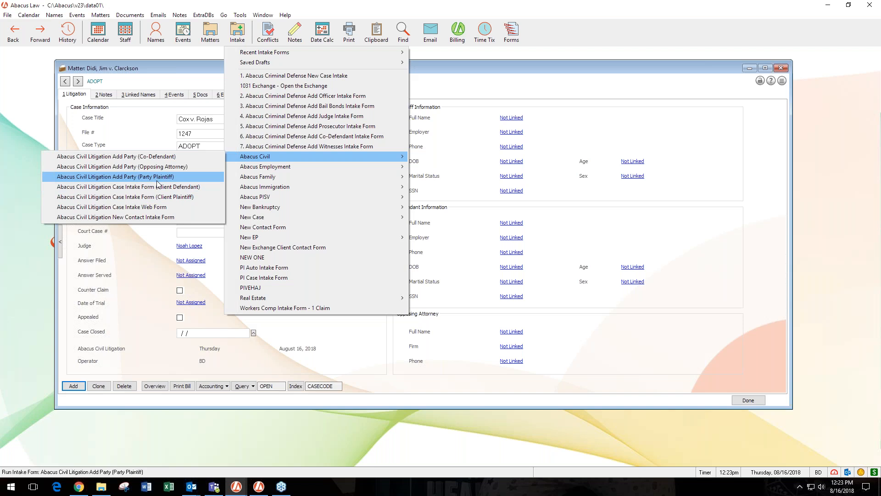
mouse_move(248, 177)
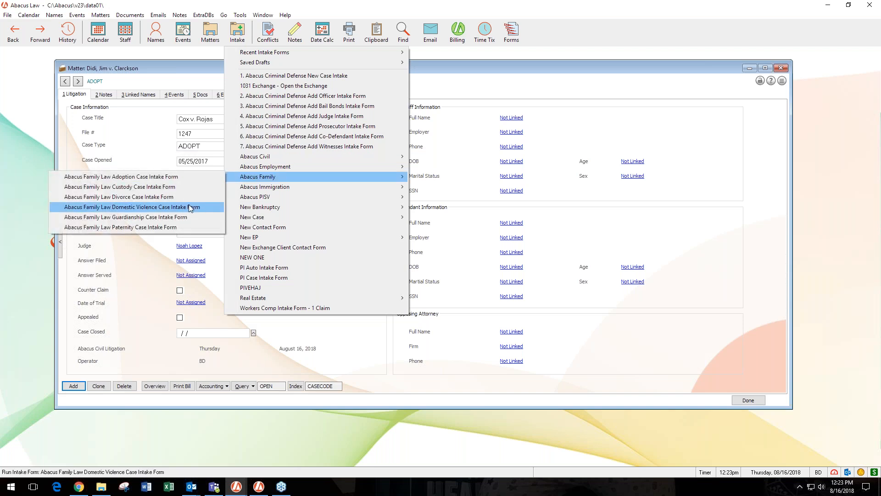
left_click(175, 197)
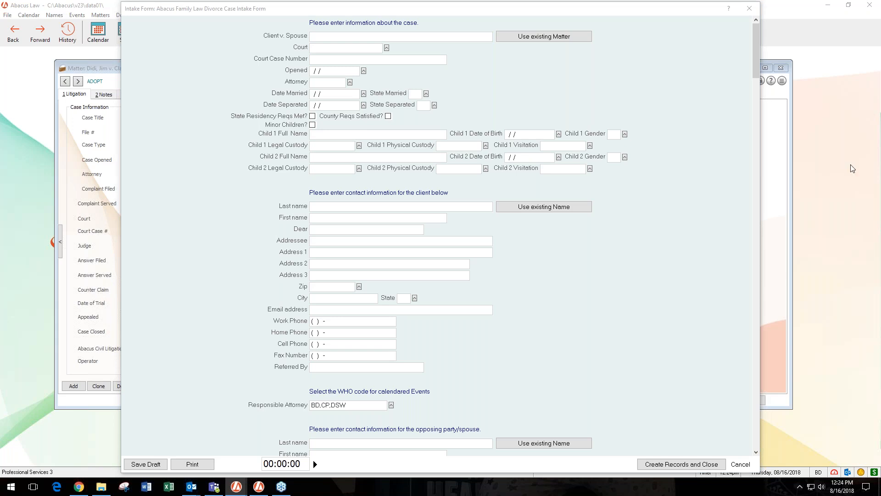
left_click(751, 12)
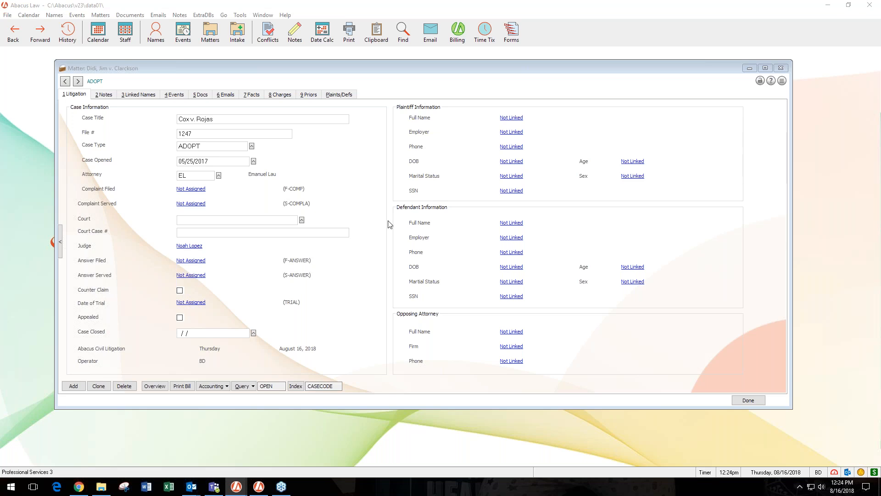
Open the civil matter opened on 05/17/2018 and try to remove the space before the last word of its case title.
left_click(212, 35)
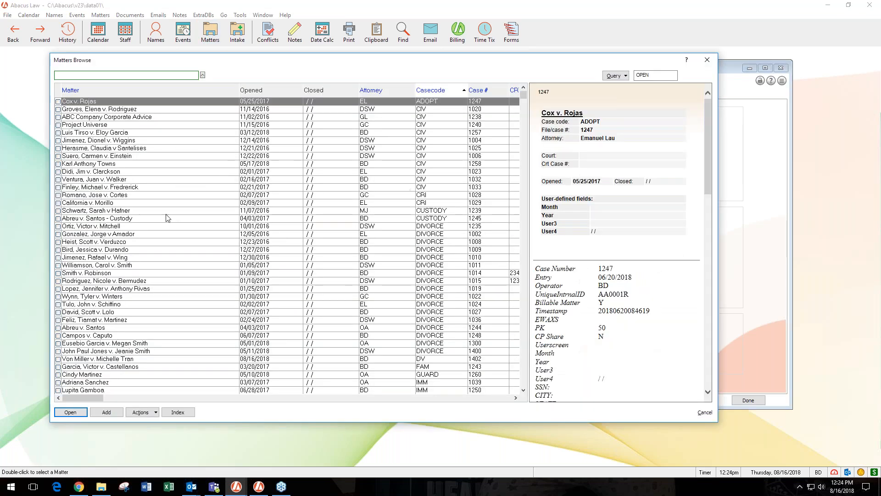
double_click(94, 163)
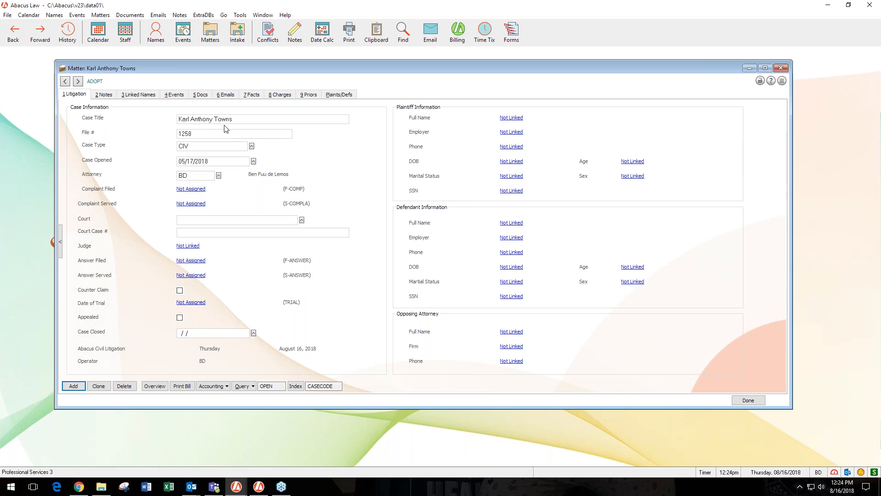
left_click(238, 119)
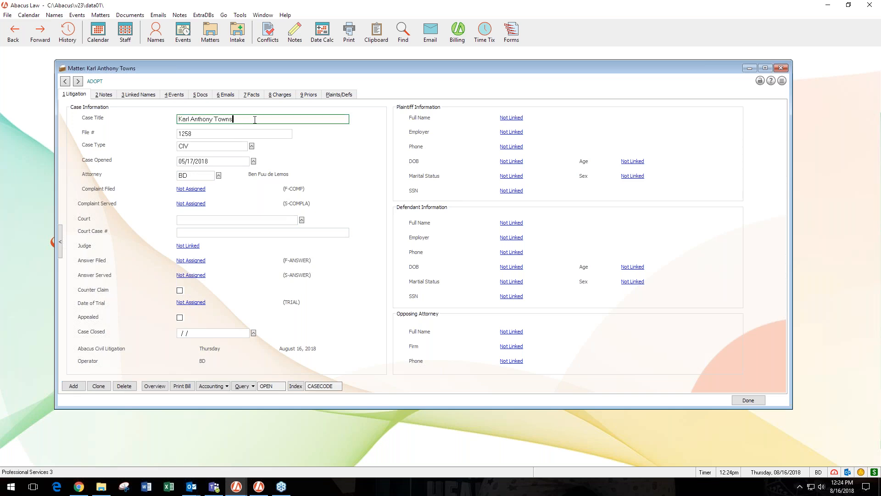
left_click(215, 119)
key("BackSpace")
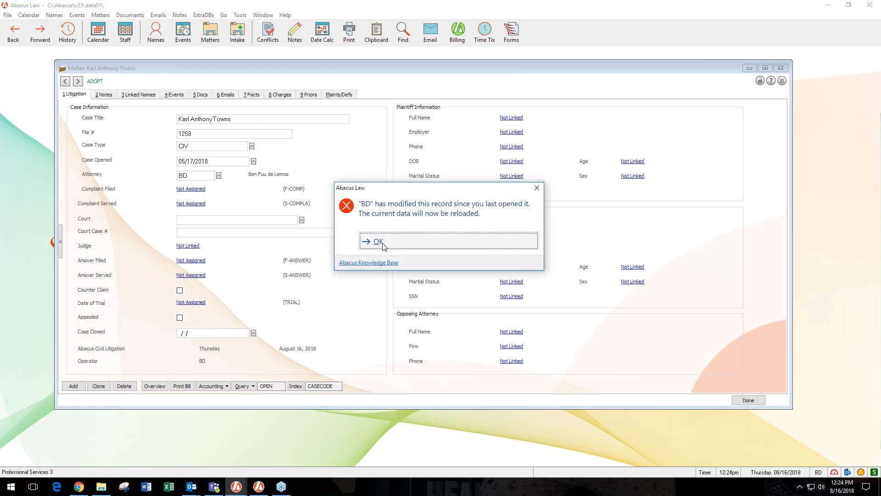
left_click(380, 242)
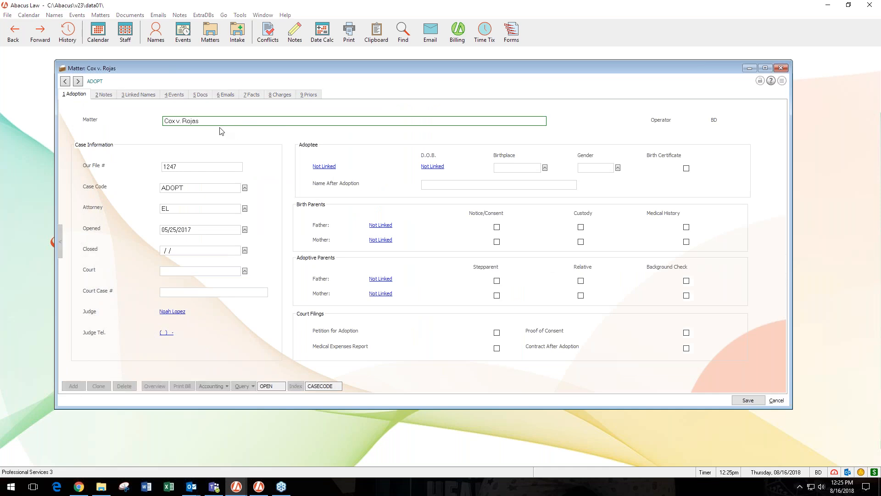
Add a second surname to the end of the adoption matter's title, save it, and reopen the matter from the matter list.
type("Lopez")
left_click(747, 401)
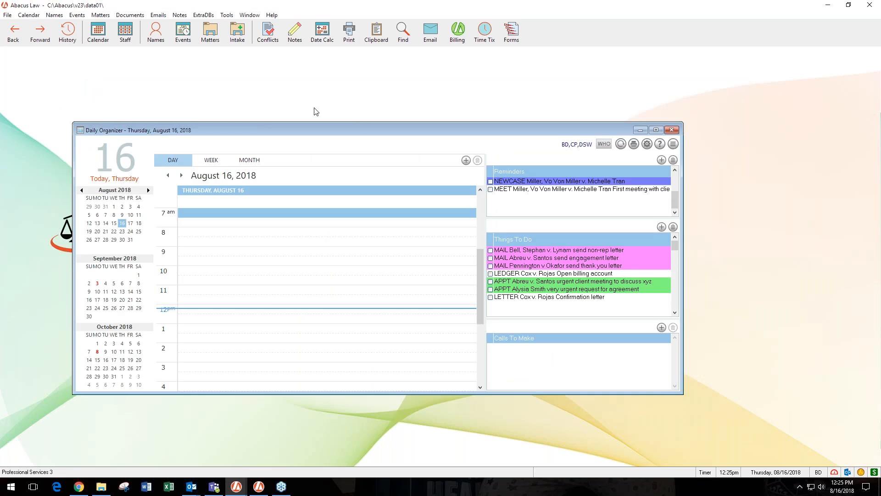
left_click(216, 44)
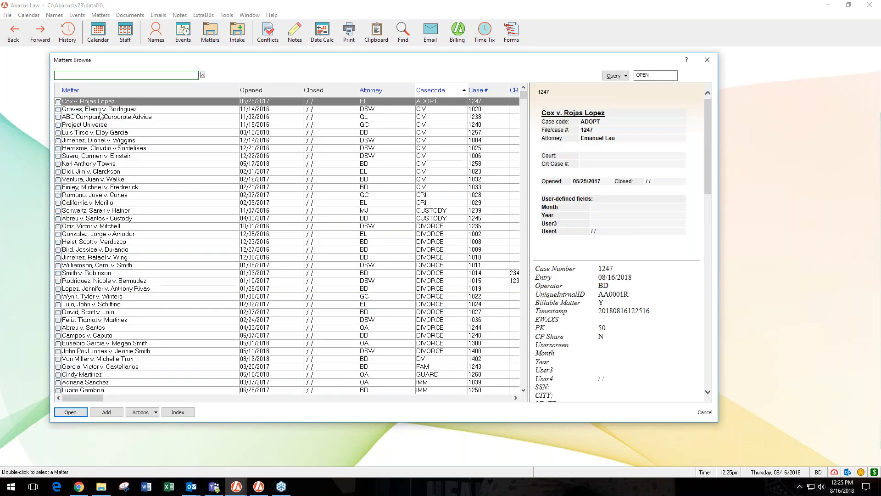
double_click(87, 102)
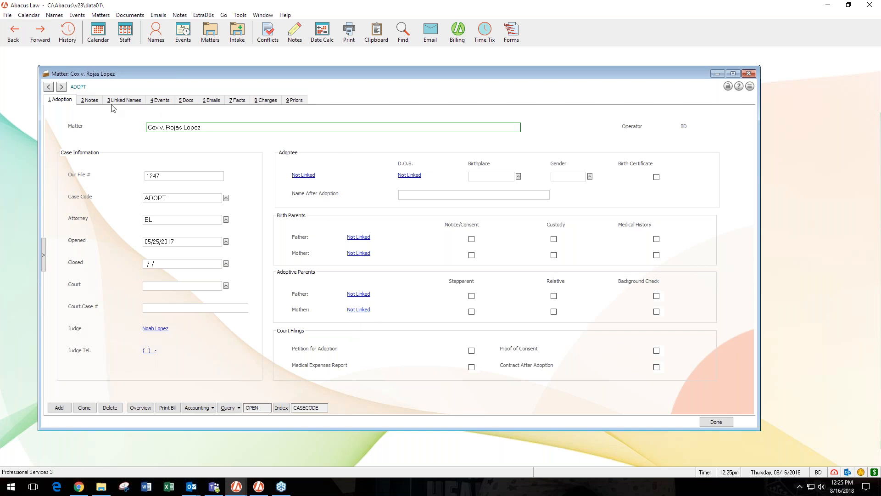
Open the Abacus Family Law Divorce Case Intake Form for editing from the Intake Form Manager and view its records.
left_click(7, 15)
mouse_move(27, 35)
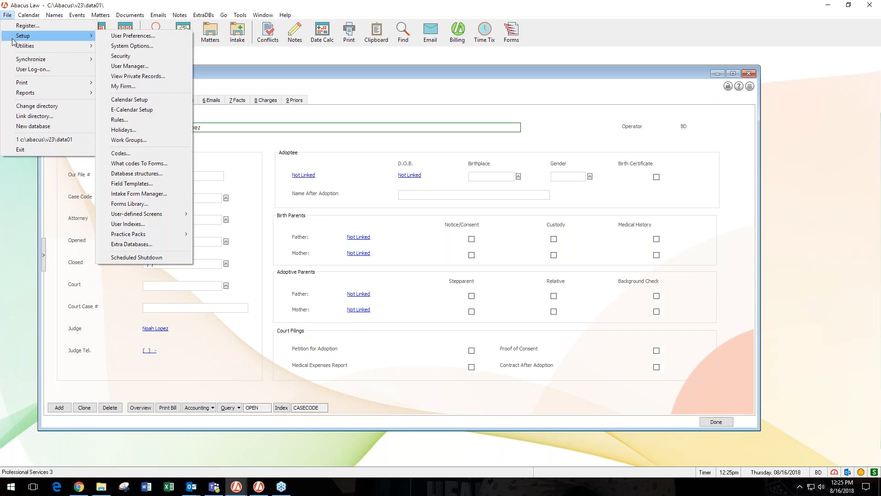
left_click(154, 195)
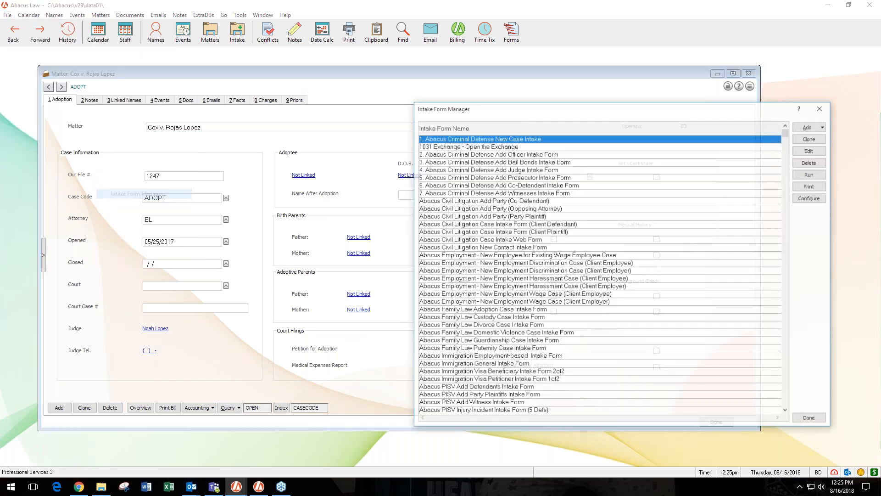
left_click(499, 326)
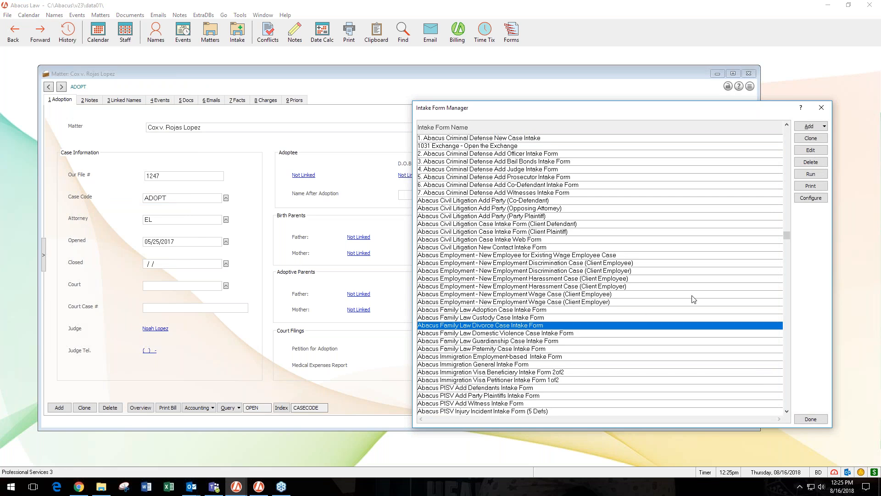
left_click(810, 150)
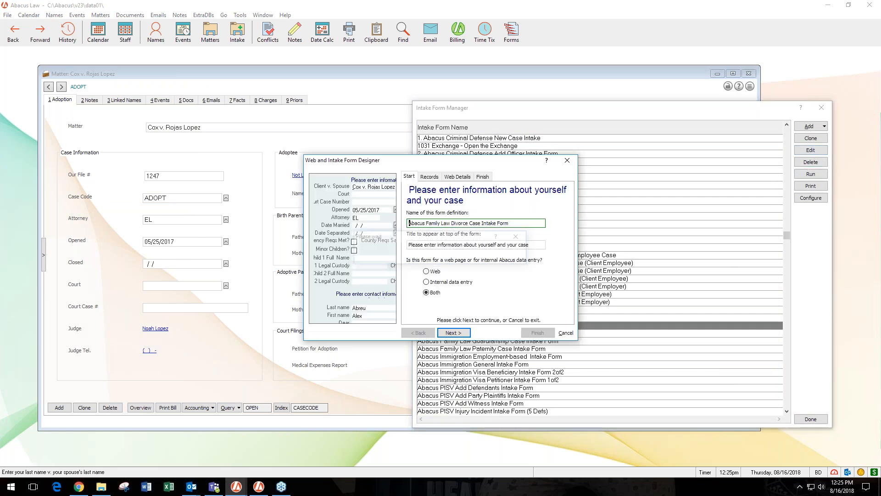
left_click(429, 178)
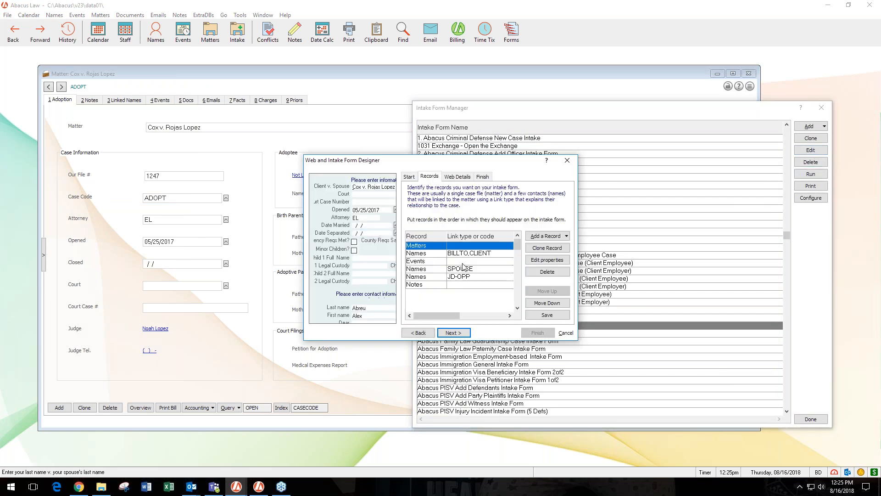
Examine the fields included for the SPOUSE names record, from last name down to SSN, and close its properties without changes.
left_click(462, 277)
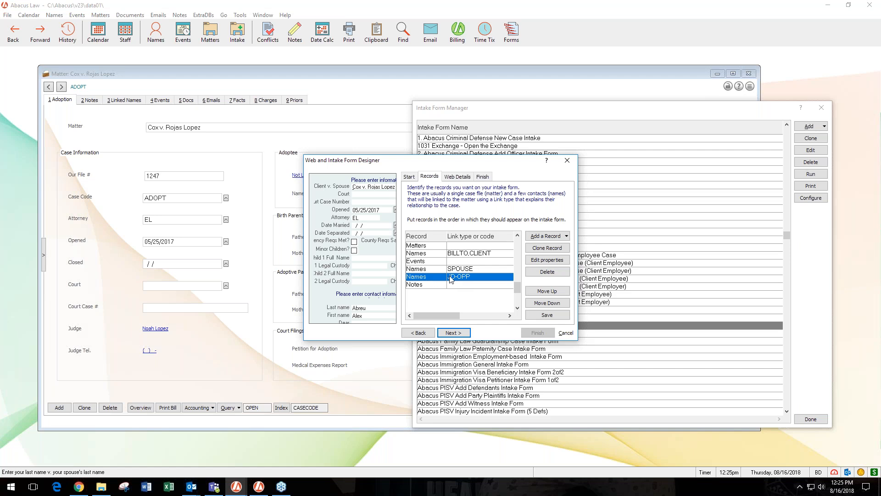
left_click(463, 270)
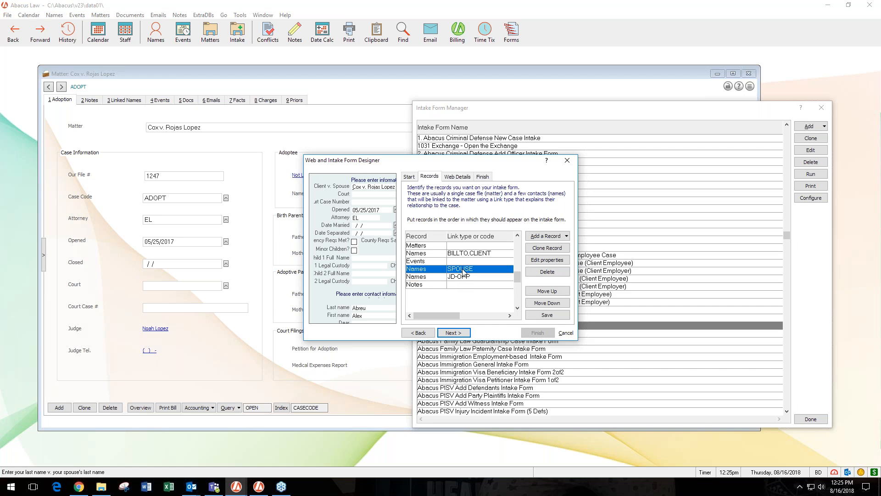
left_click(545, 260)
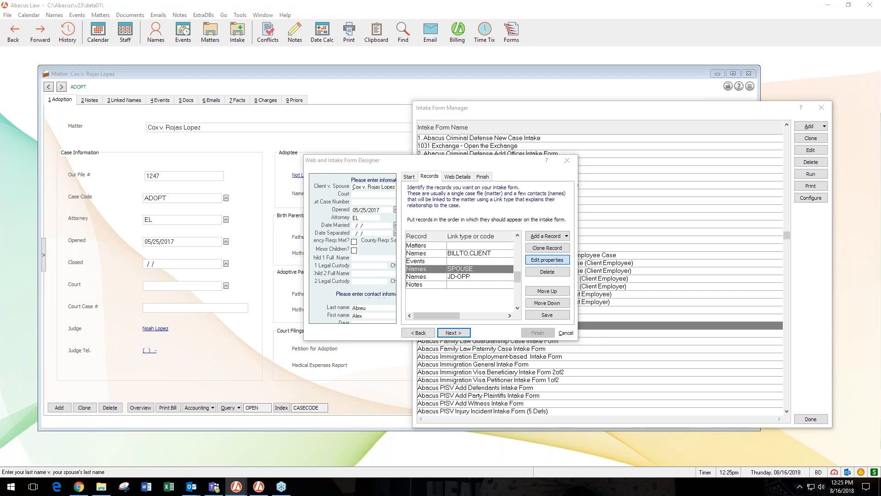
left_click(569, 188)
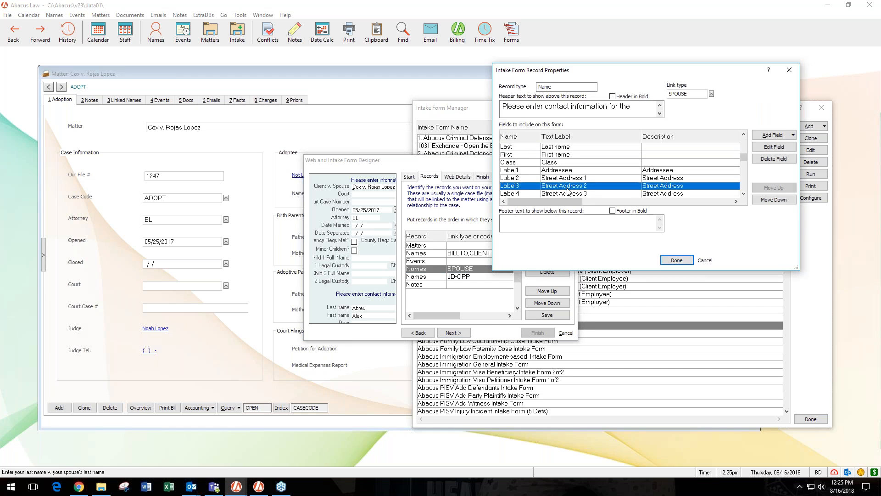
left_click(555, 163)
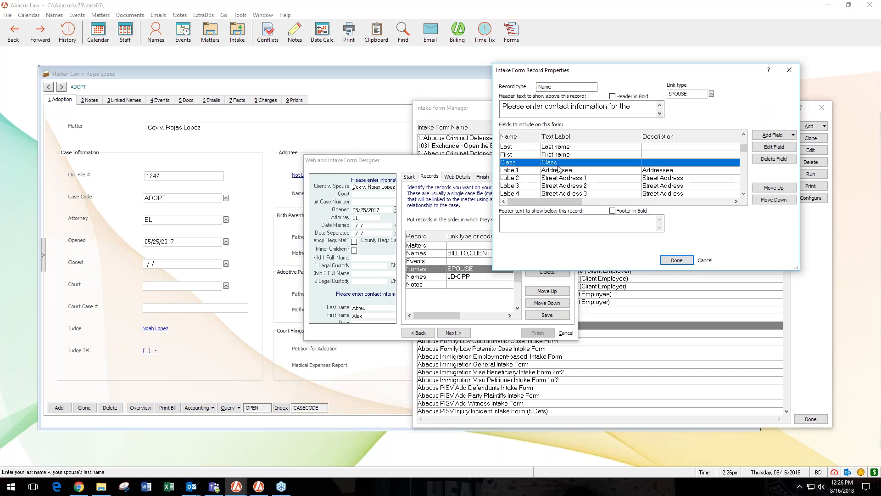
left_click_drag(744, 156, 745, 193)
left_click(596, 194)
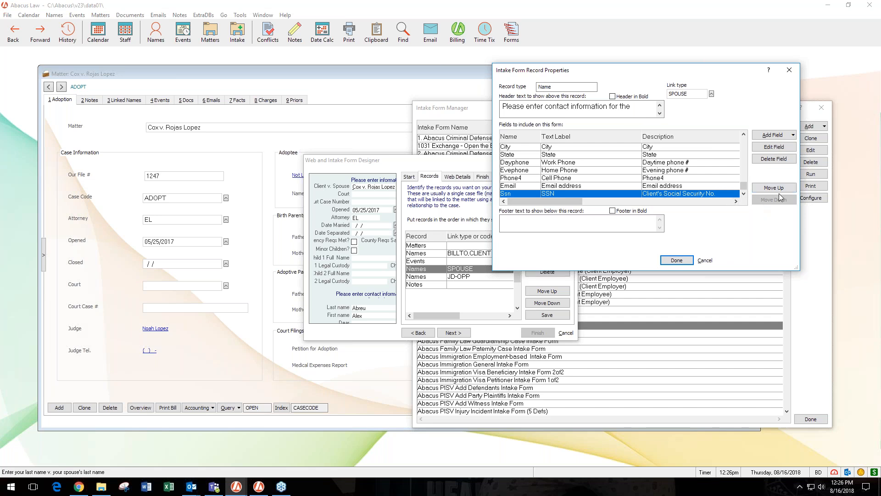
left_click(723, 186)
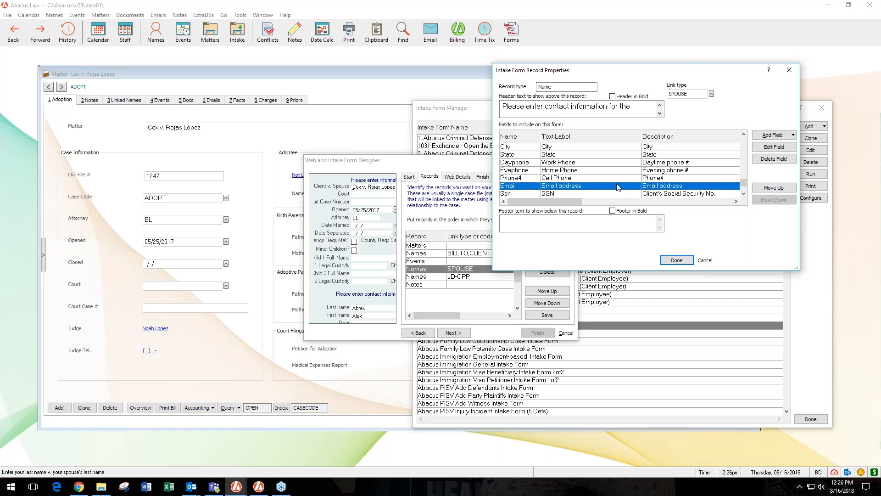
left_click(789, 71)
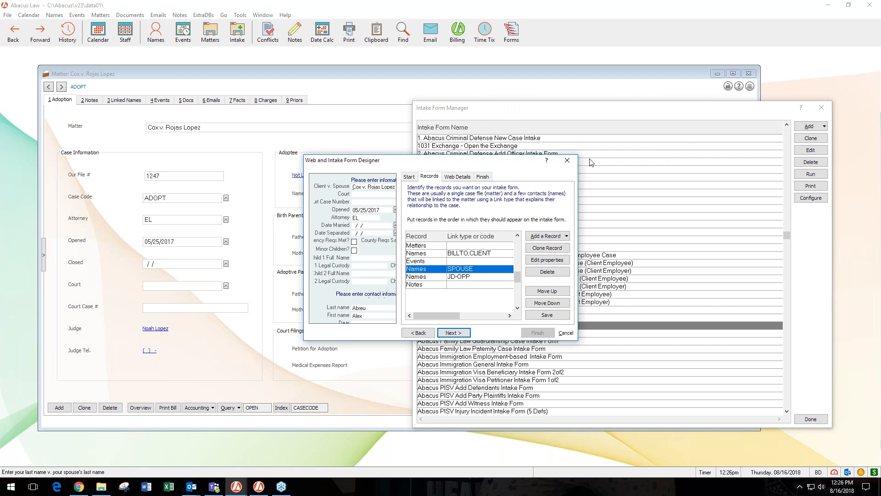
View the link type codes and new-code entry for the BILLTO,CLIENT names record, cancel out, and close the intake form windows.
left_click(476, 255)
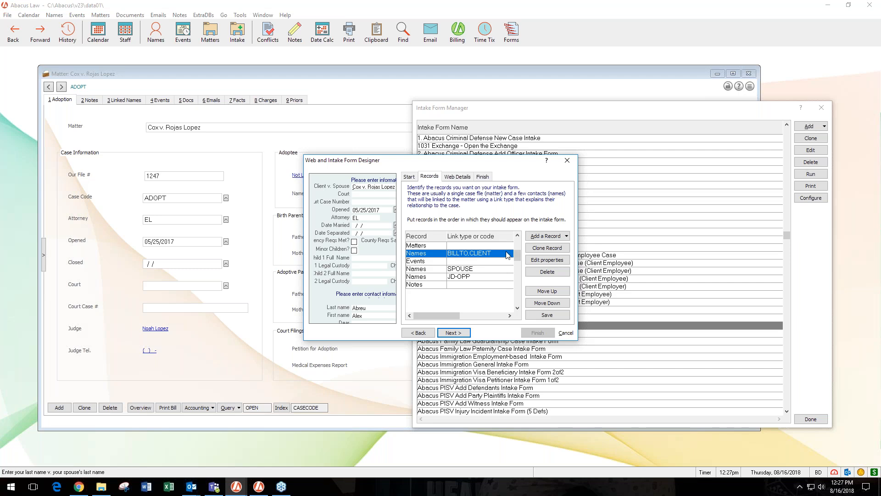
left_click(547, 259)
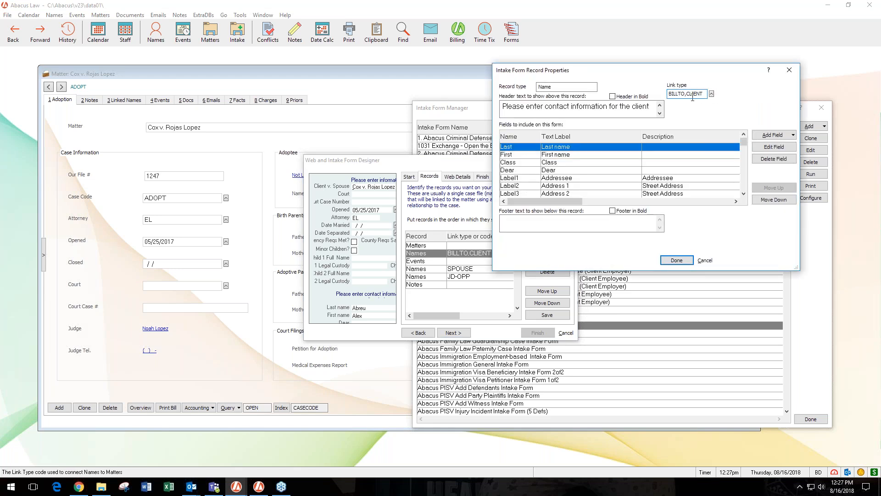
left_click(713, 94)
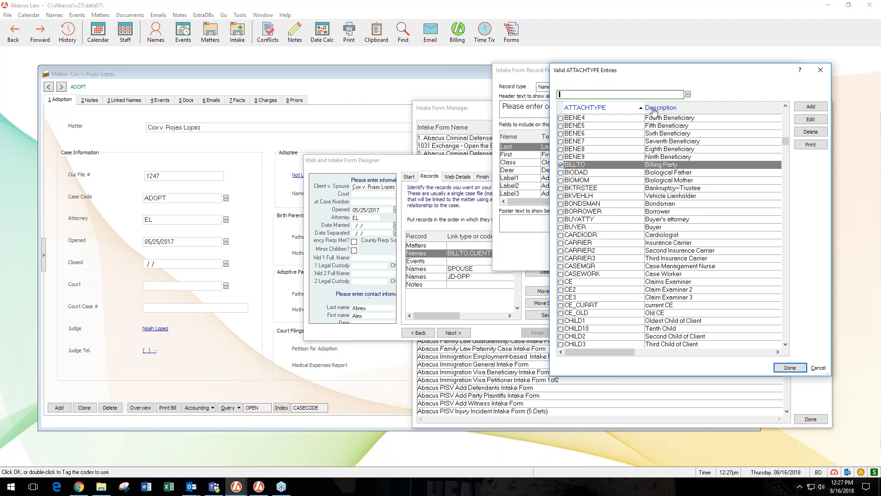
left_click(816, 107)
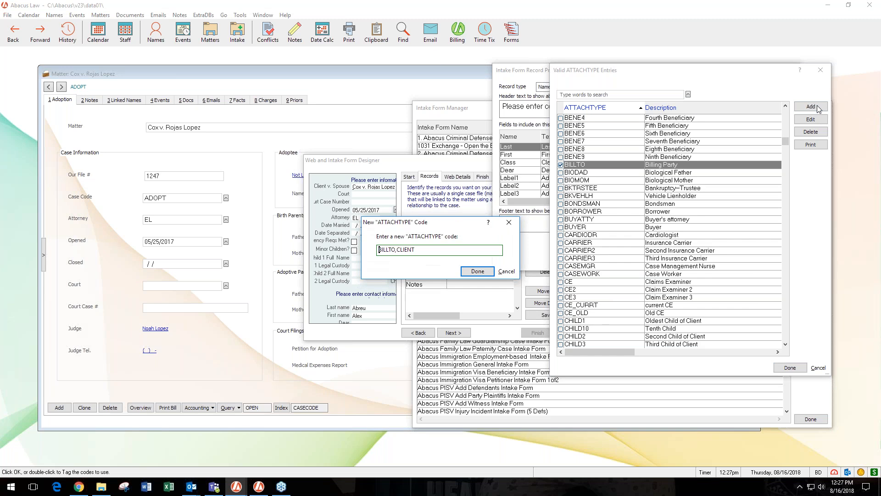
key("Return")
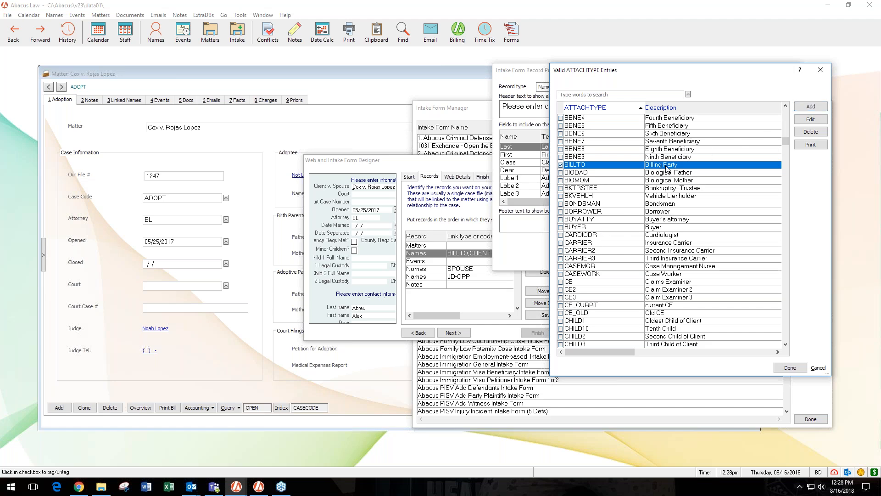
left_click(818, 367)
left_click(705, 263)
left_click(568, 160)
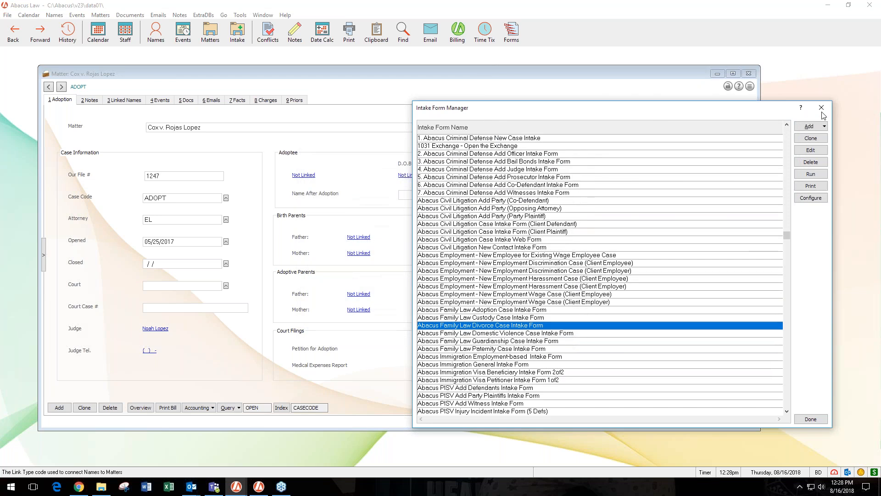
left_click(821, 107)
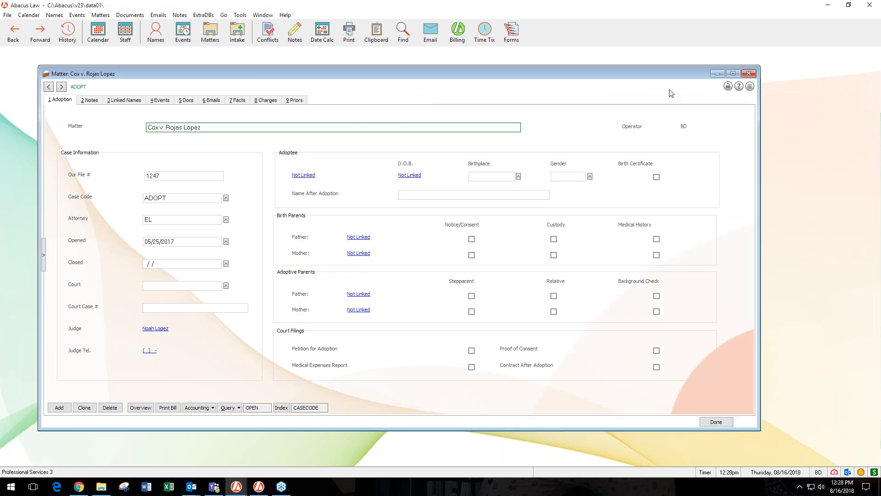
Start linking the existing contact of class C-CHILD to the adoption matter and open the list of valid link types.
left_click(123, 102)
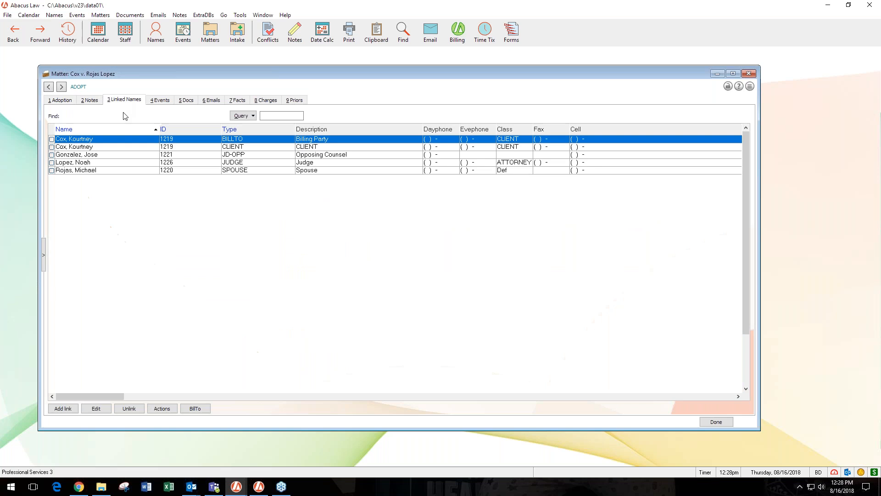
left_click(65, 409)
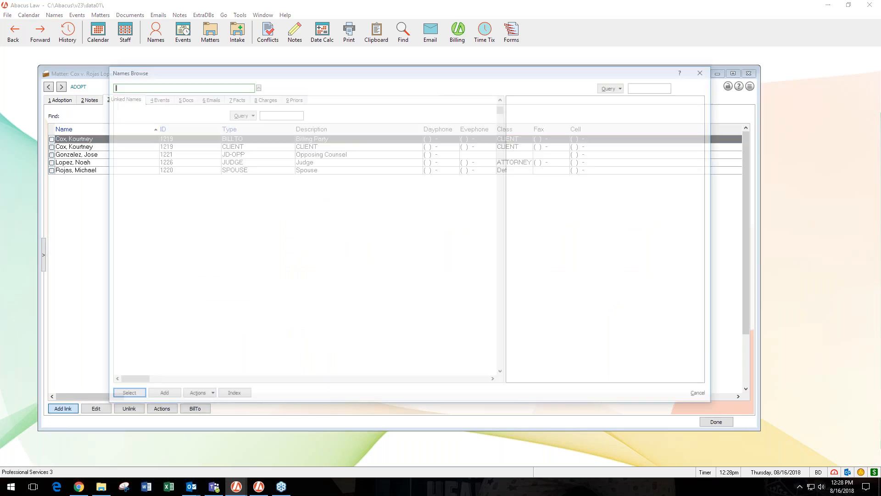
left_click(134, 281)
left_click(129, 399)
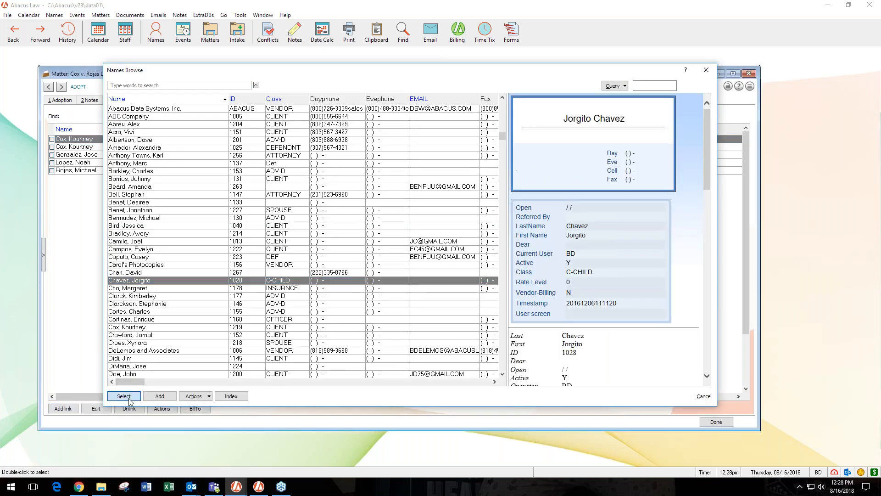
left_click(503, 239)
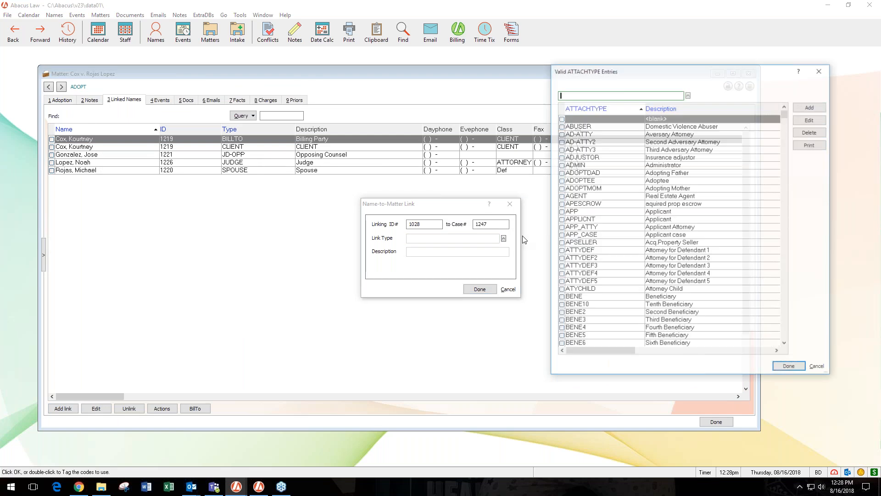
Create a new link type code NEWPET with the description "New Petitioner".
left_click(808, 108)
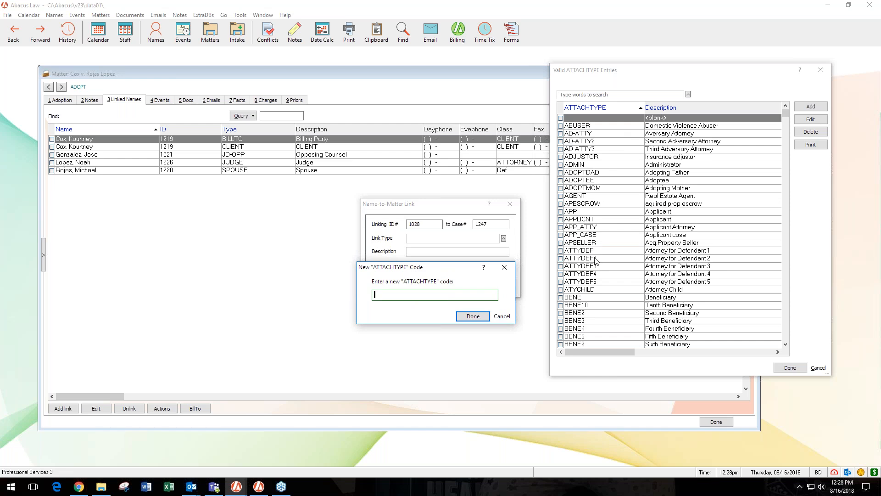
type("NEWTYPET")
left_click(475, 318)
key("BackSpace")
key("BackSpace")
key("BackSpace")
type("Peti")
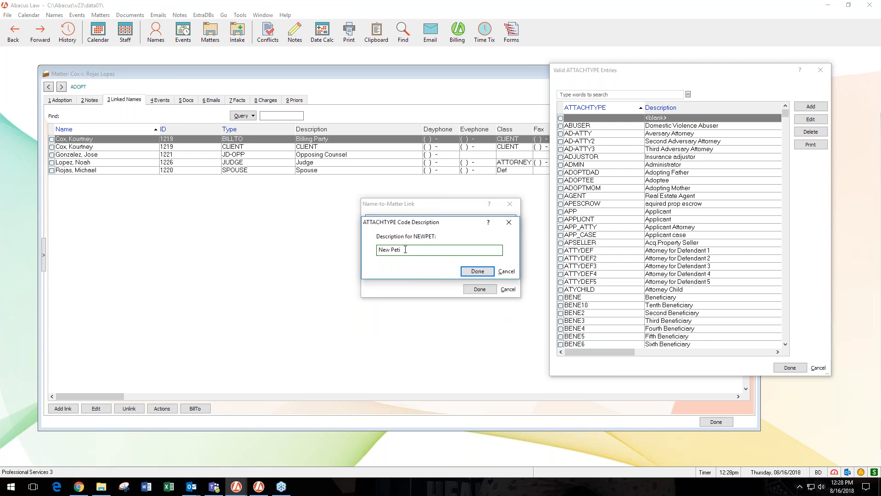
type("tioner")
left_click(477, 270)
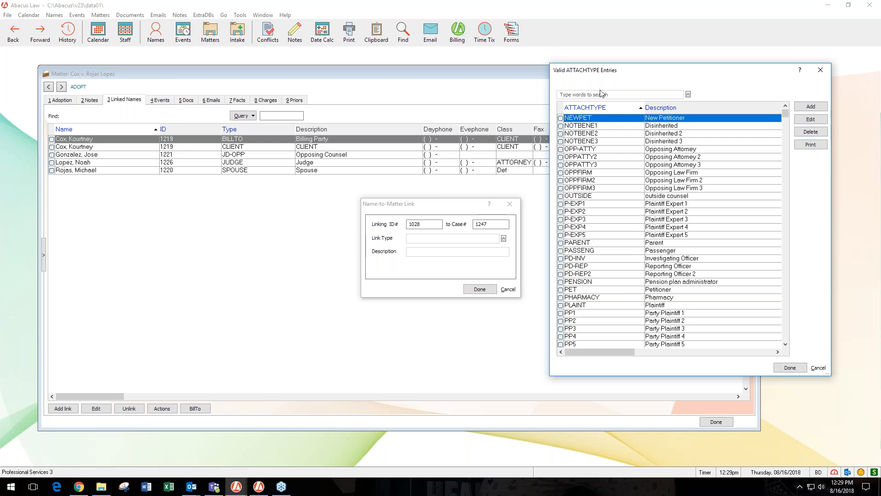
Delete the NEWPET link type code and set the contact's link type to MOTHER.
left_click(817, 133)
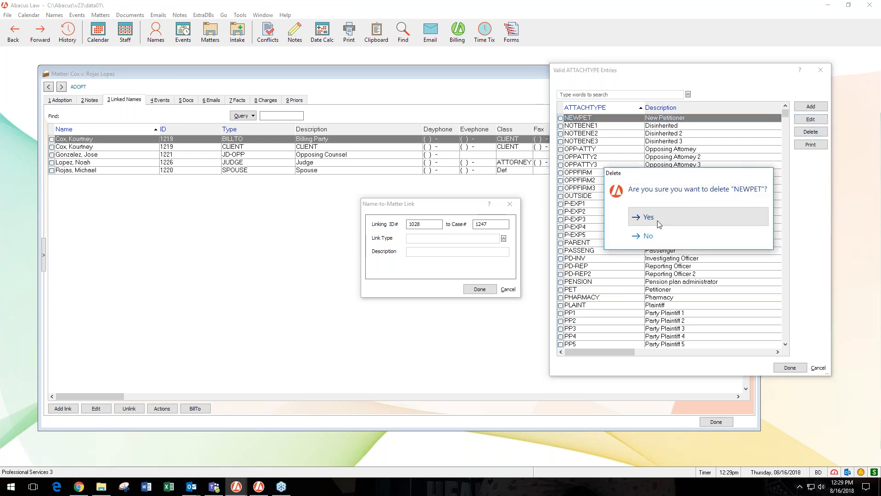
left_click(658, 221)
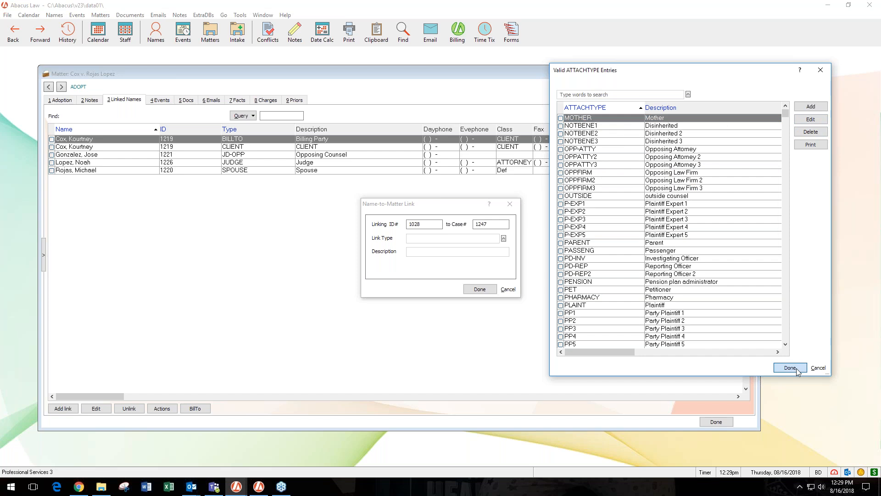
left_click(797, 369)
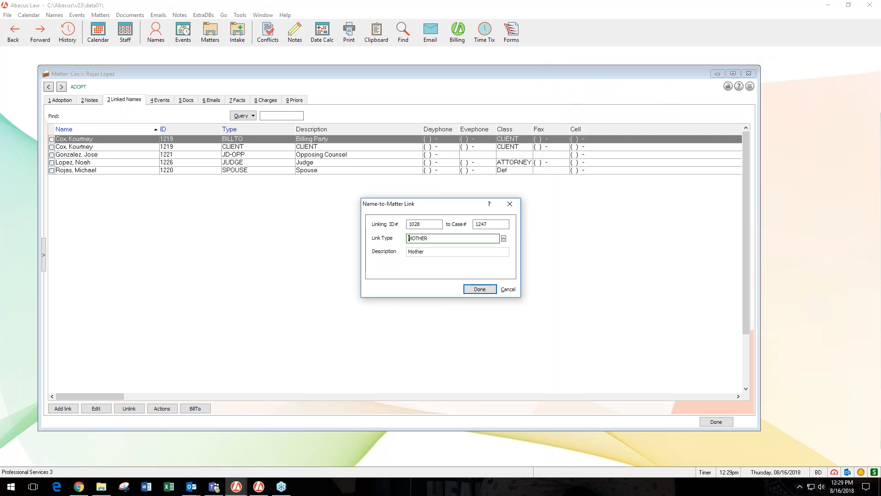